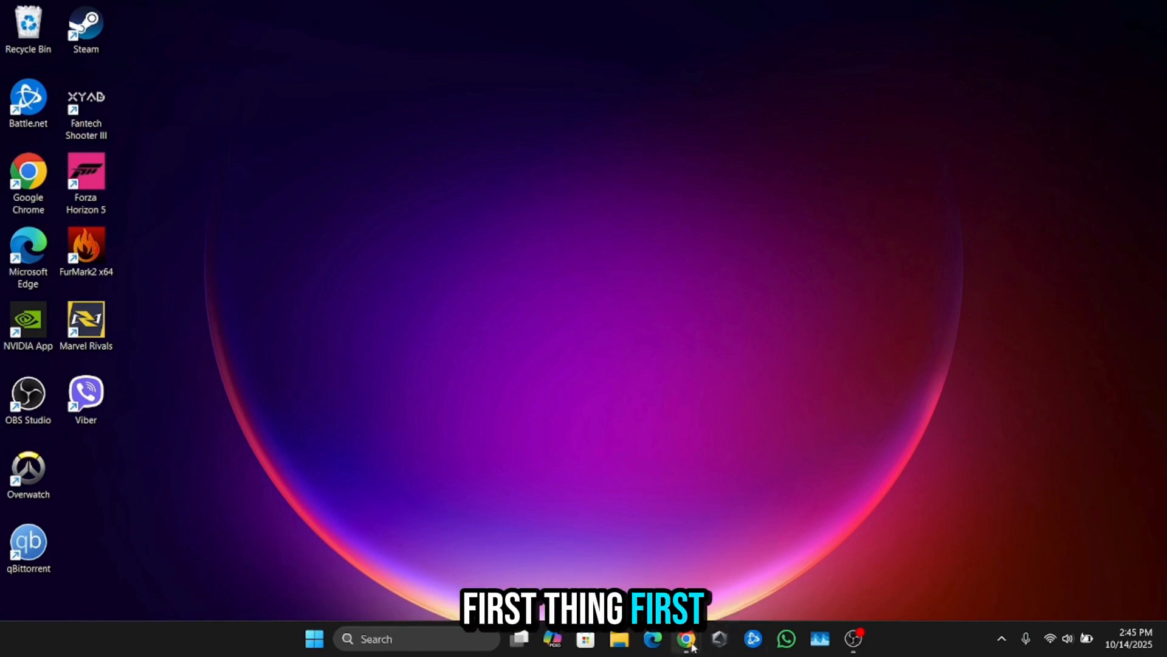
Step: Switch to Chrome and look through the UpPromote Affiliate Marketing app listing, including its pricing and reviews
mouse_move(686, 639)
left_click(730, 559)
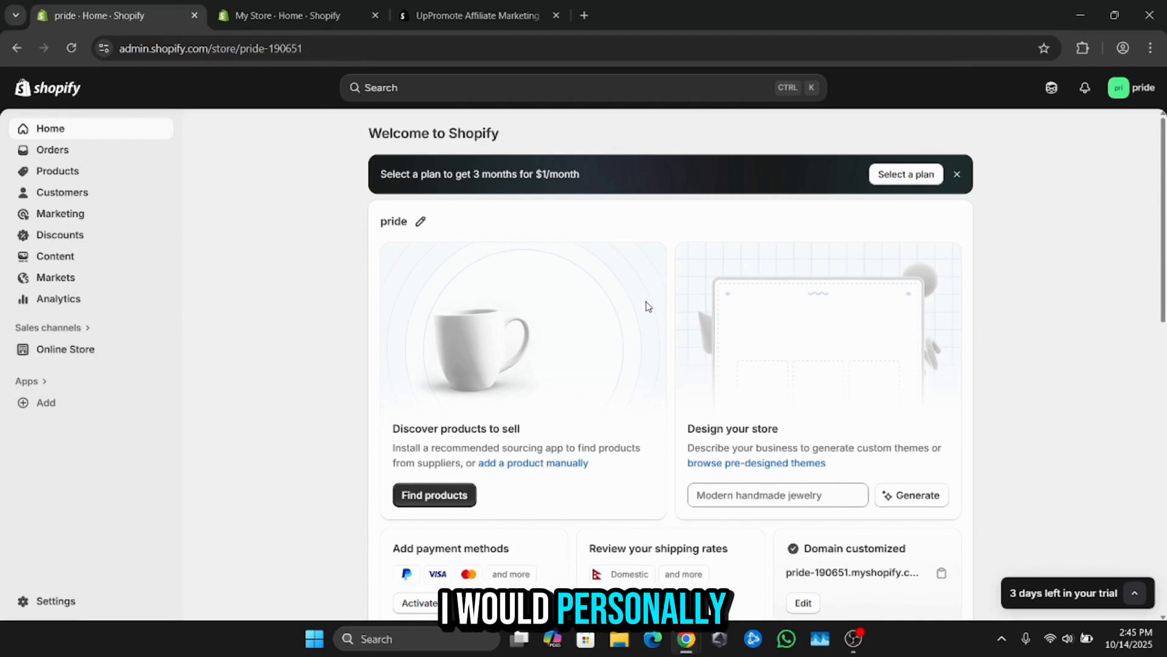
left_click(505, 20)
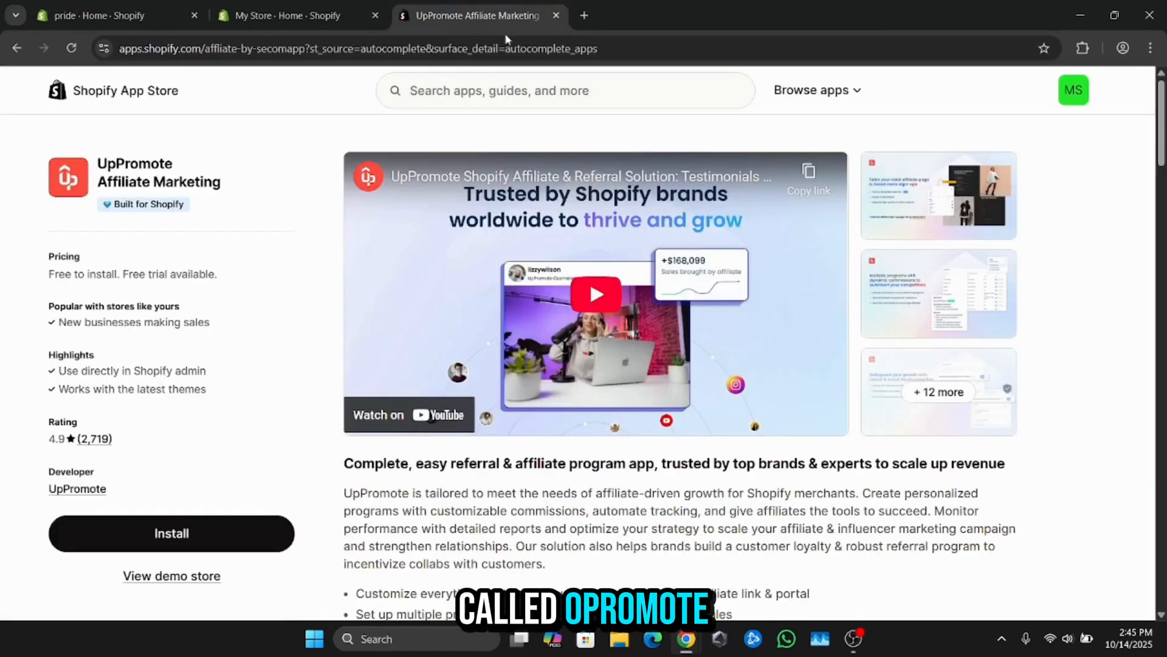
scroll(530, 271, "down", 7)
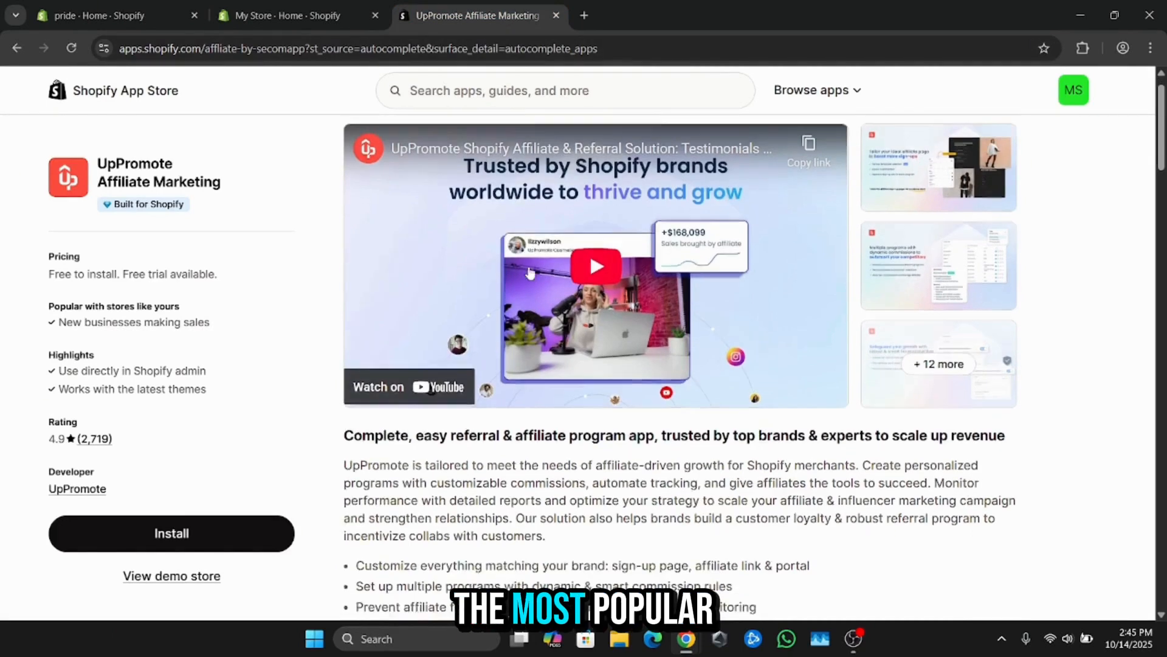
scroll(529, 271, "down", 4)
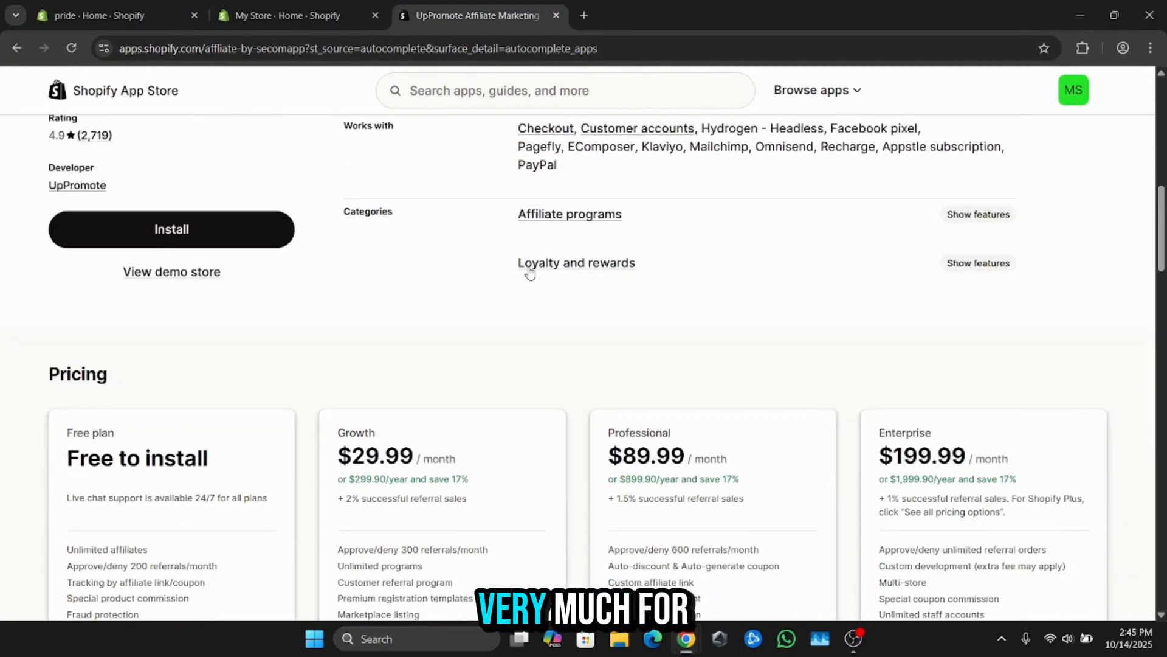
scroll(531, 274, "down", 5)
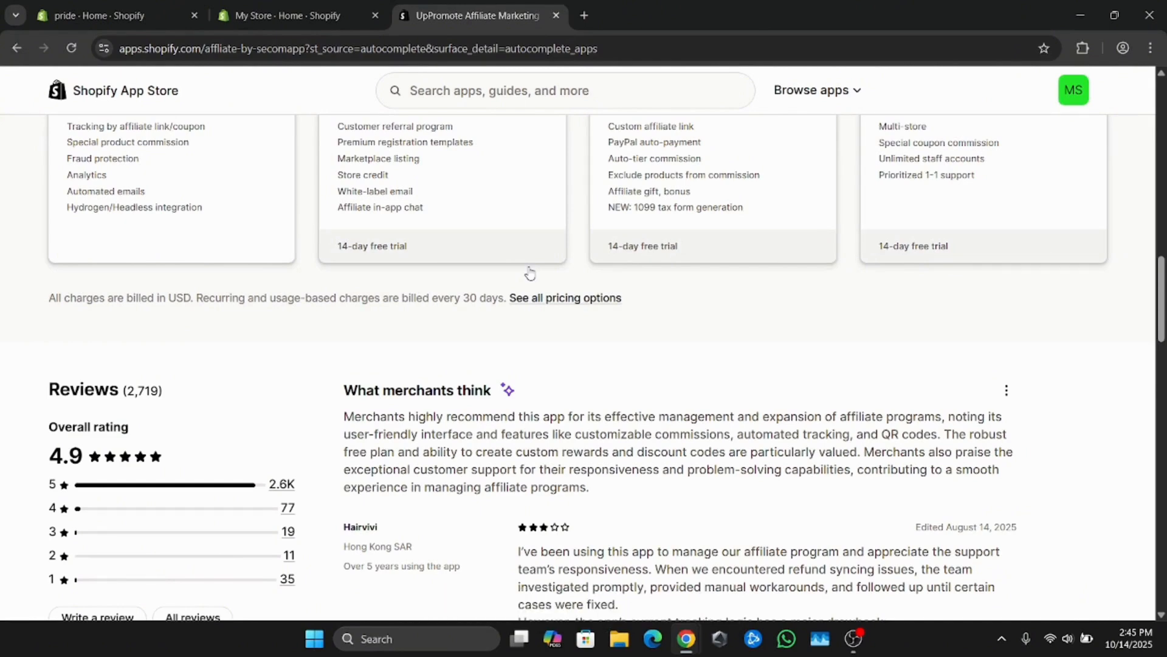
scroll(530, 273, "down", 3)
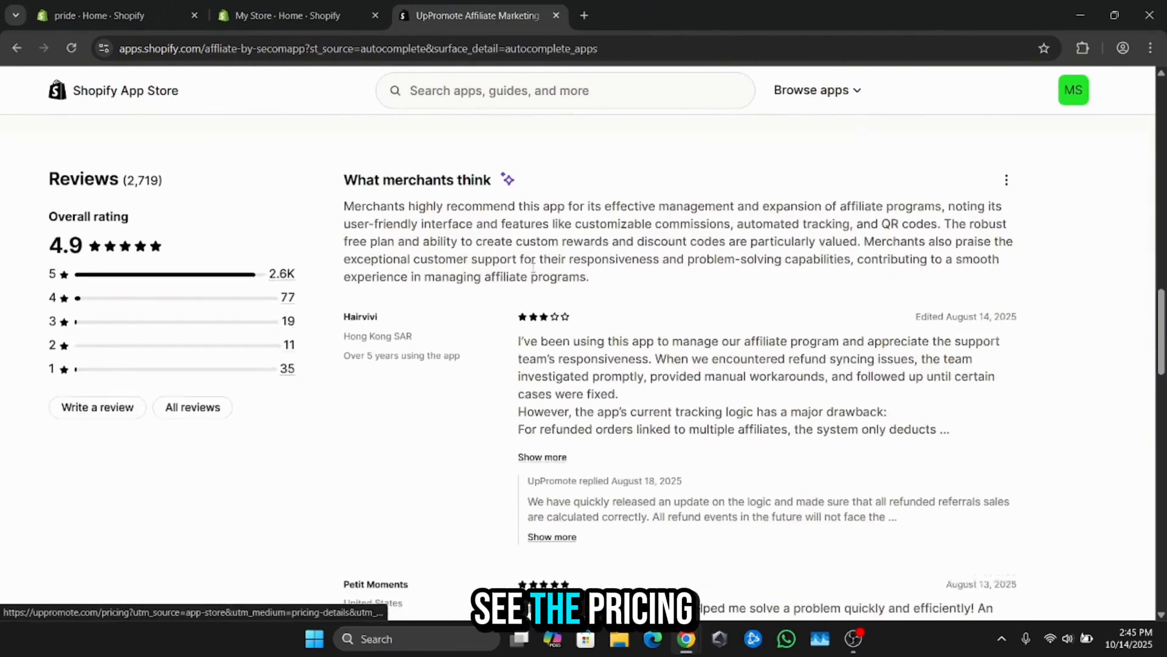
scroll(535, 274, "up", 7)
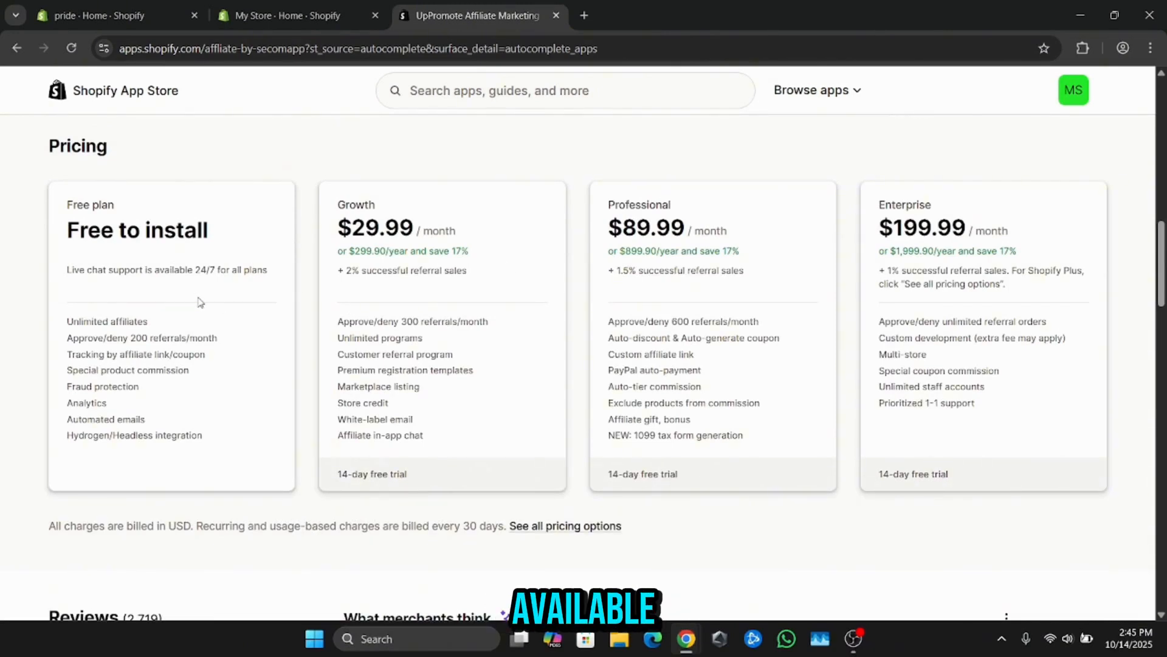
Step: Examine the affiliate allowance of UpPromote's Free plan and the price, referral program, store credit and chat features of its Growth plan
left_click_drag(59, 320, 174, 324)
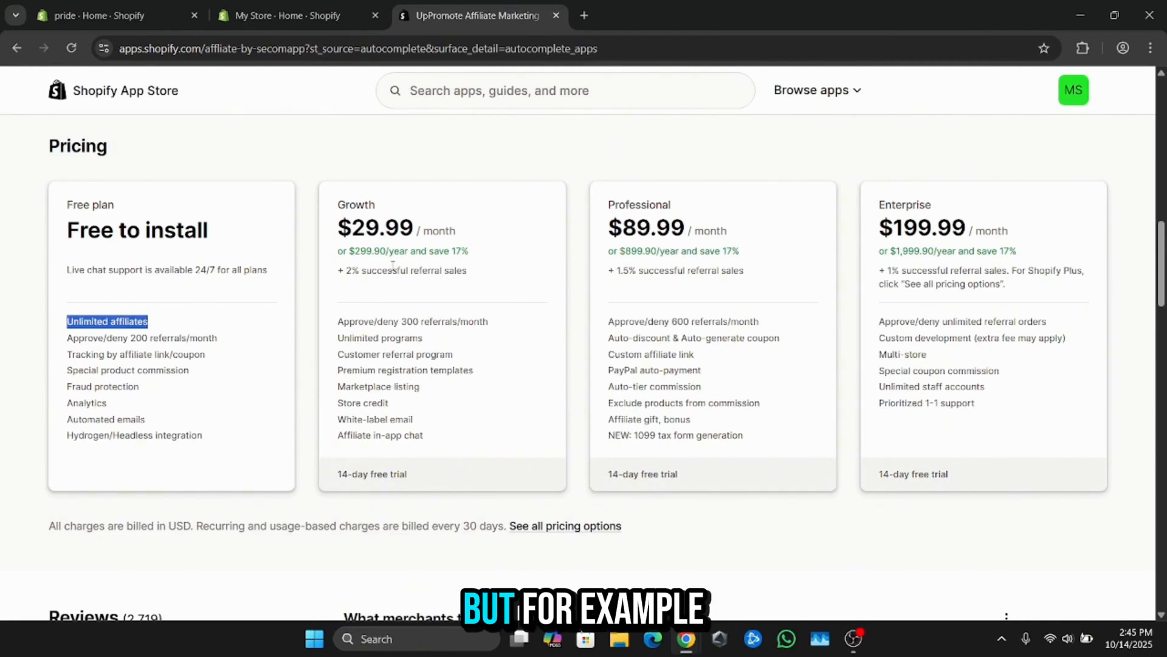
left_click_drag(336, 222, 476, 241)
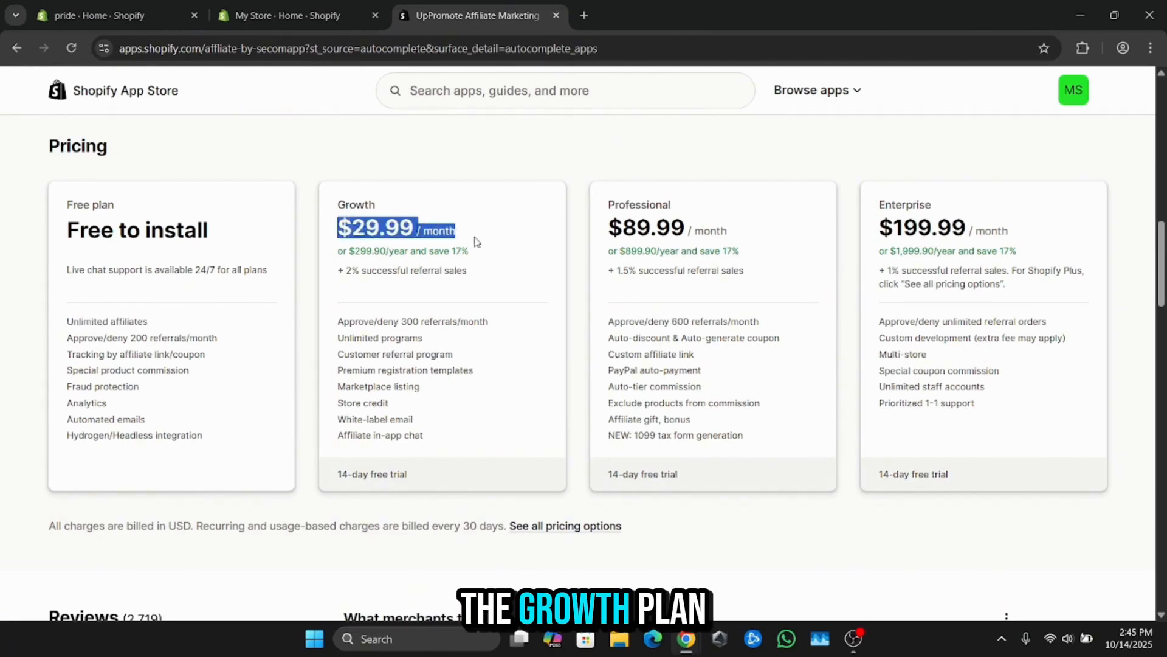
left_click(508, 244)
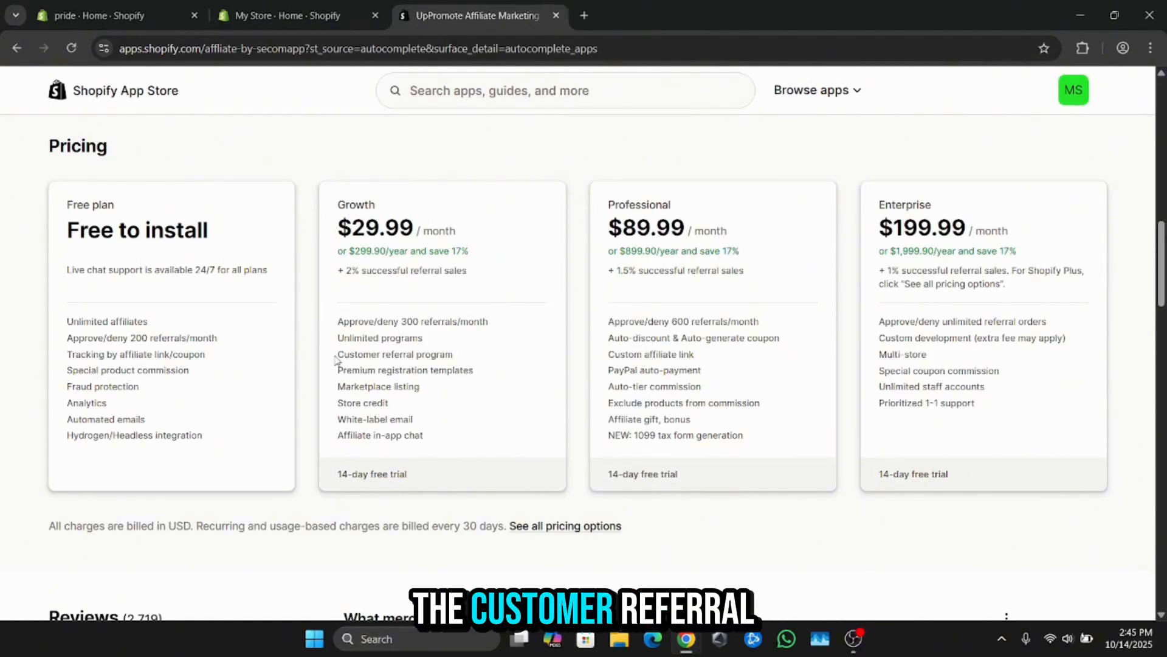
left_click_drag(336, 355, 487, 363)
left_click_drag(336, 403, 445, 409)
left_click_drag(344, 430, 438, 440)
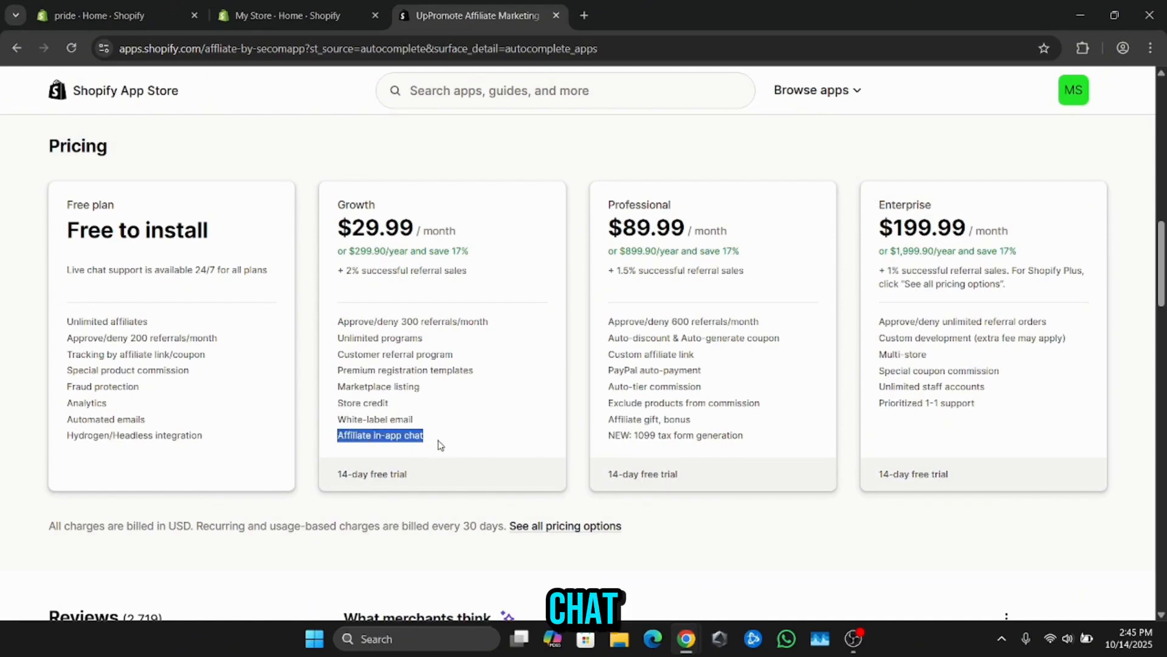
left_click(471, 417)
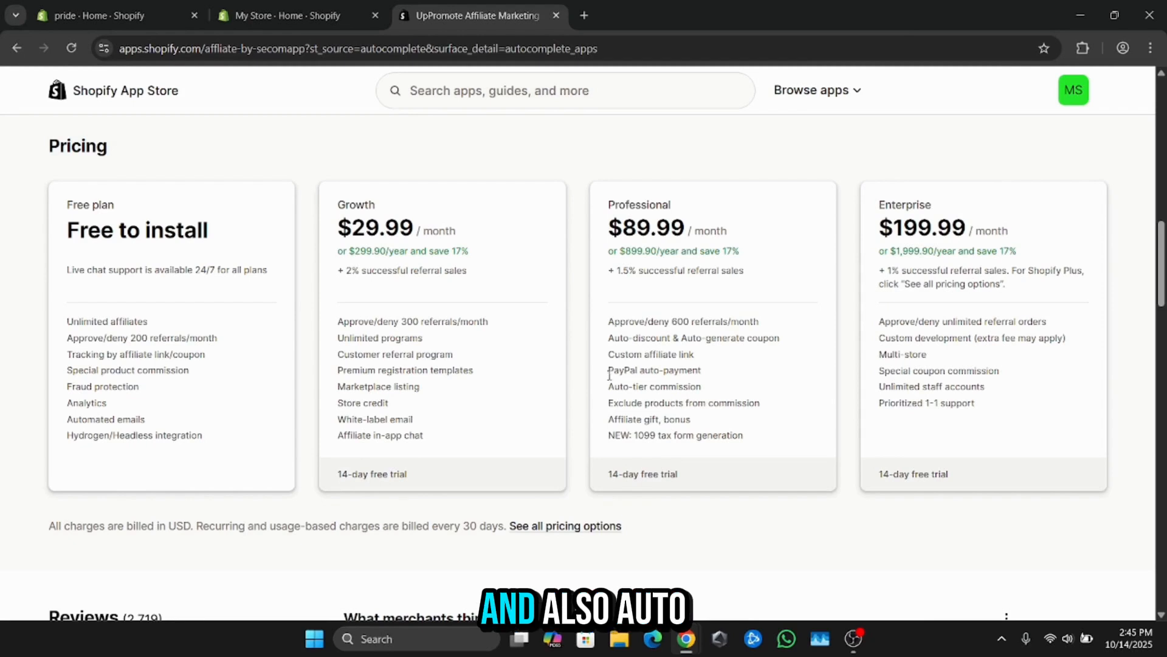
Step: Examine the PayPal auto-payment and affiliate gift features of UpPromote's Professional plan and the Free plan's monthly referral limit
left_click_drag(609, 373, 742, 383)
left_click(742, 383)
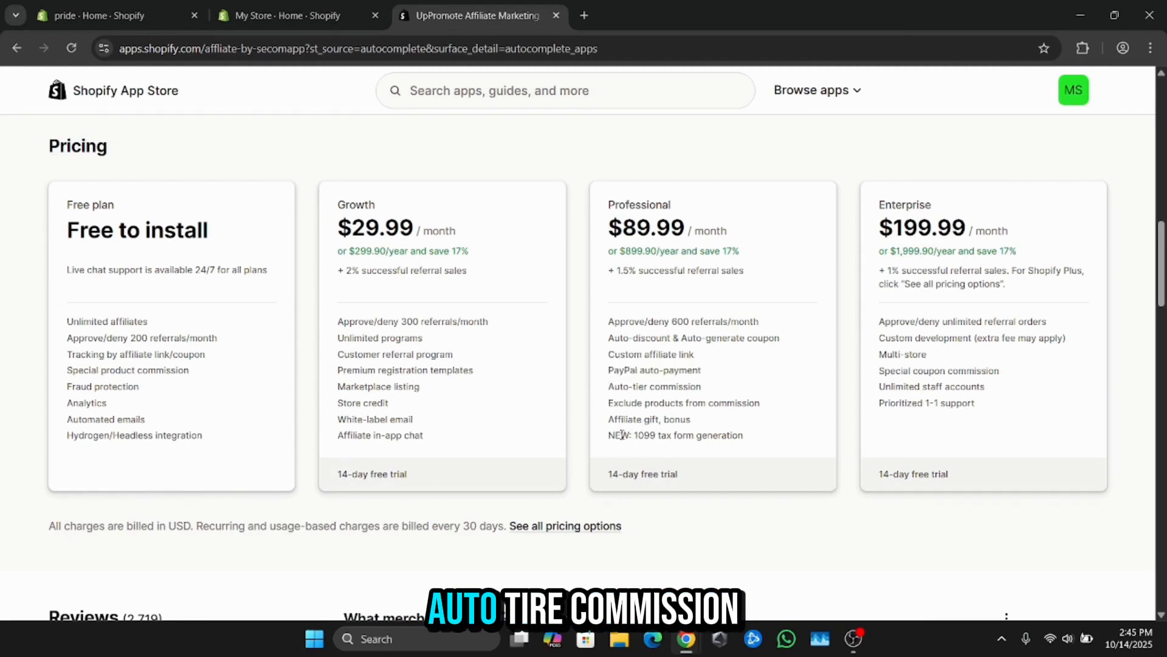
left_click_drag(610, 417, 735, 426)
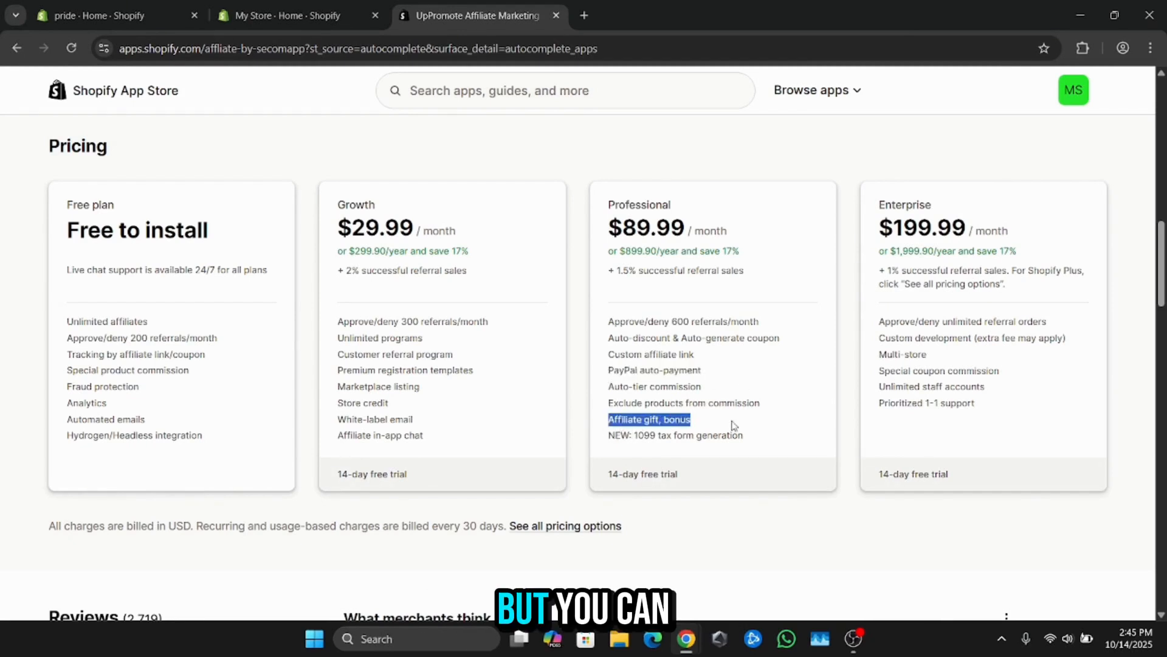
left_click(760, 380)
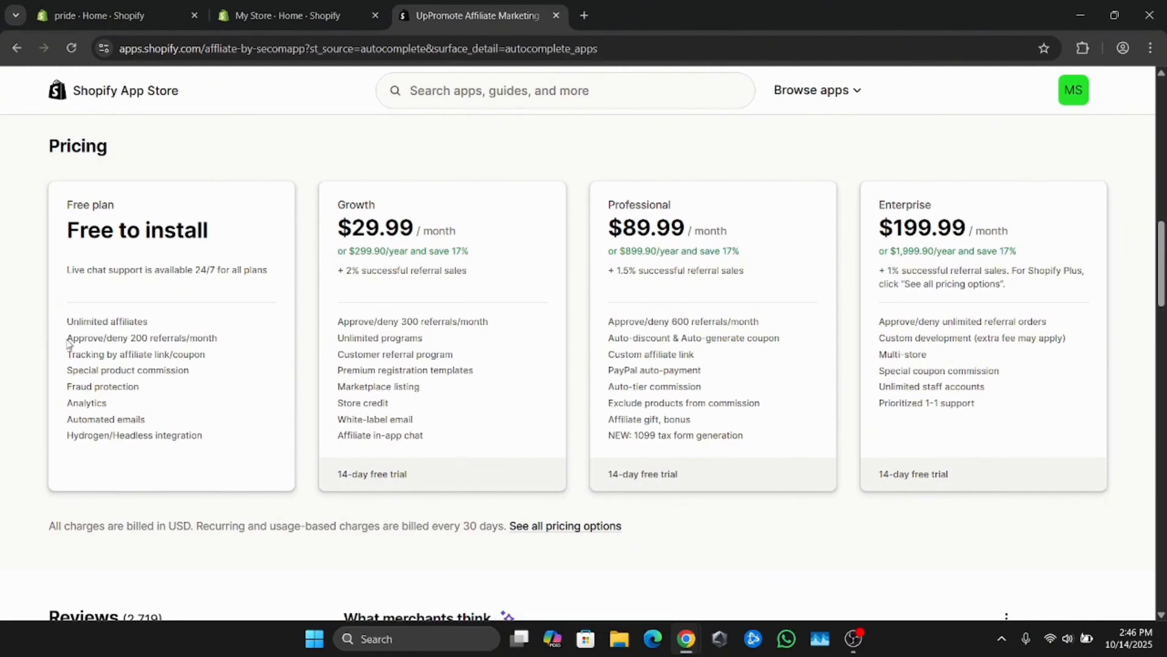
left_click_drag(66, 341, 236, 343)
left_click(255, 315)
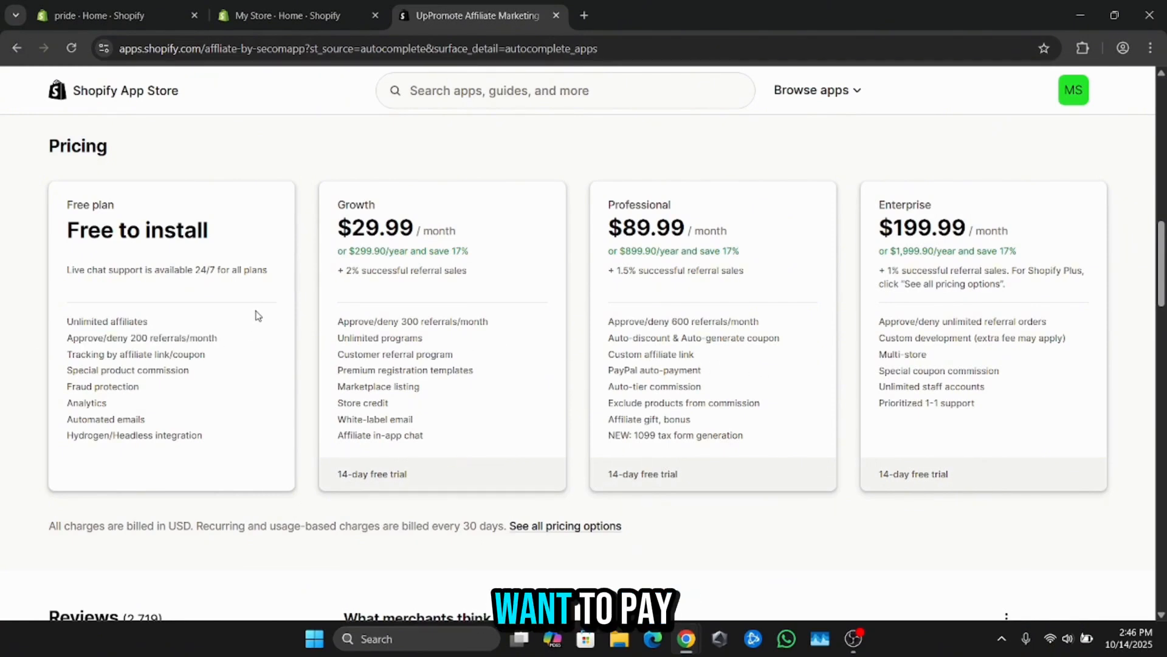
Step: Search the Shopify App Store for "goaff" and open the GOAFFPRO - Affiliate Marketing listing
scroll(263, 300, "up", 15)
left_click(425, 92)
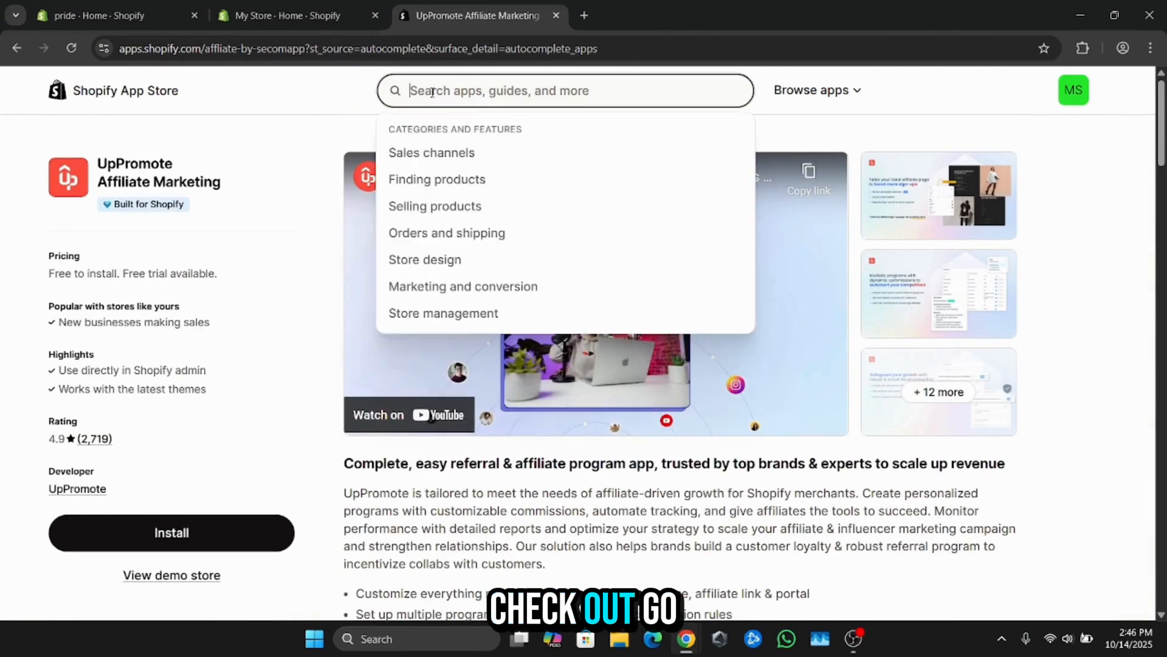
type("goal")
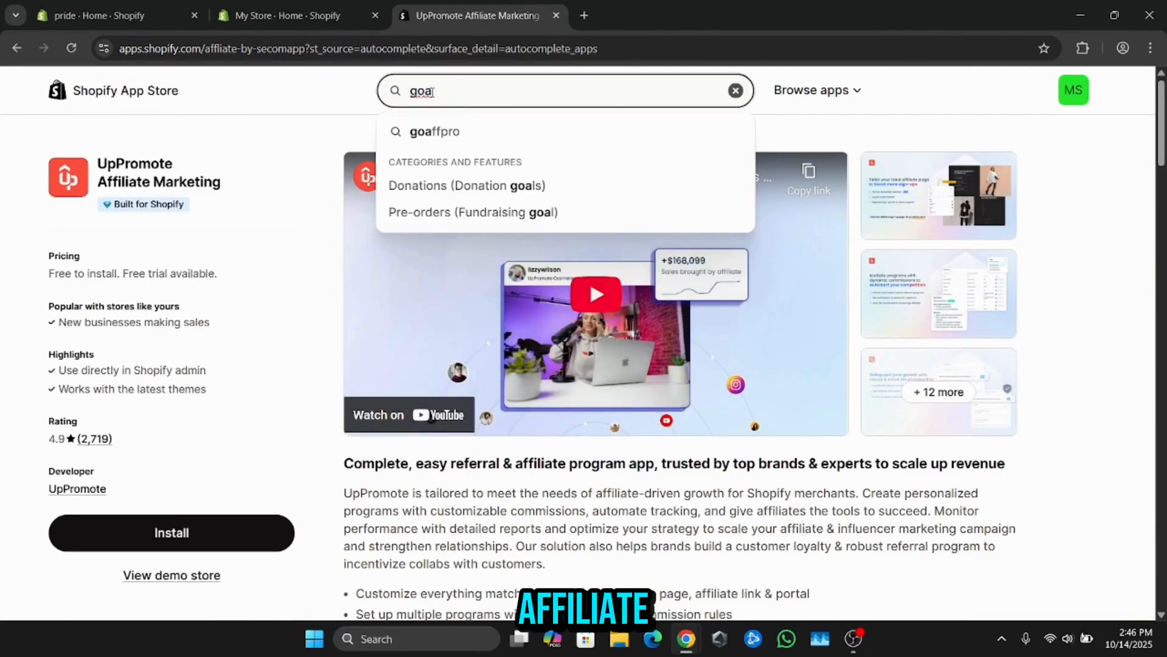
type("ff")
left_click(437, 164)
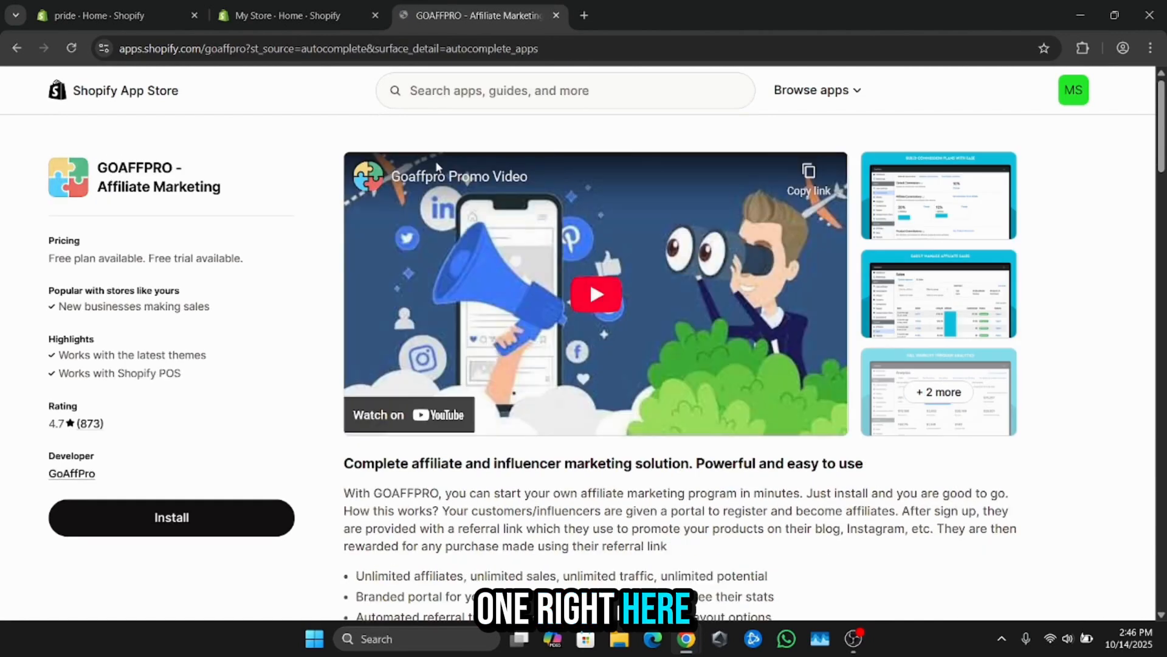
Step: Review the features of GOAFFPRO's Free plan in its pricing section, and return to the UpPromote listing
scroll(190, 313, "down", 12)
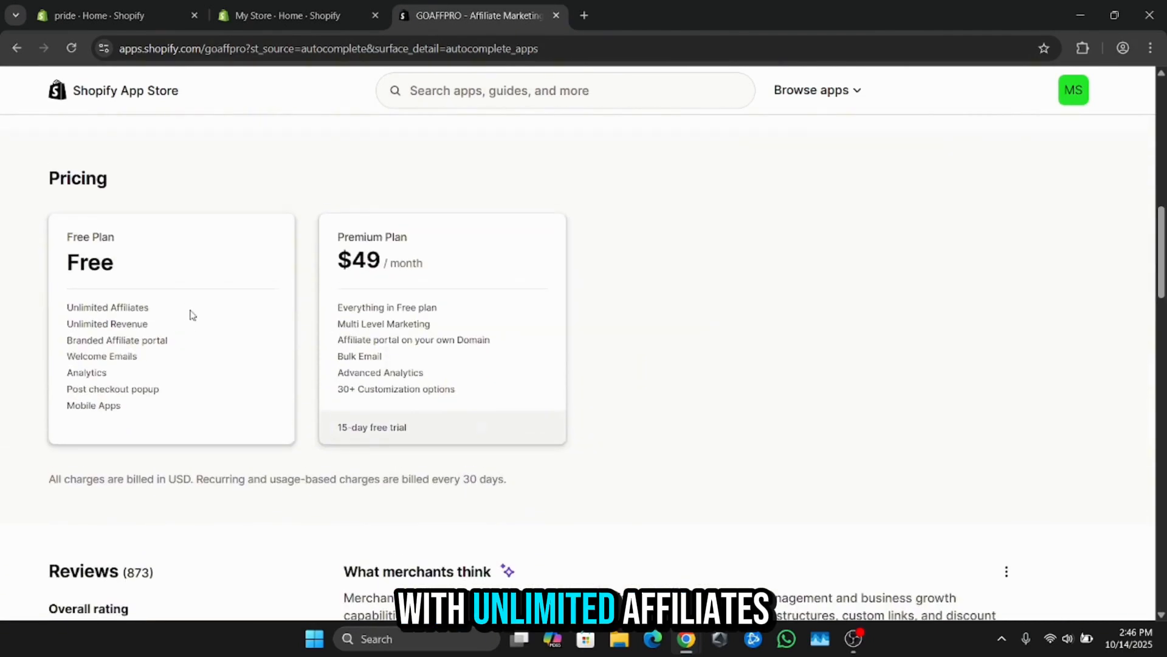
left_click_drag(80, 307, 181, 412)
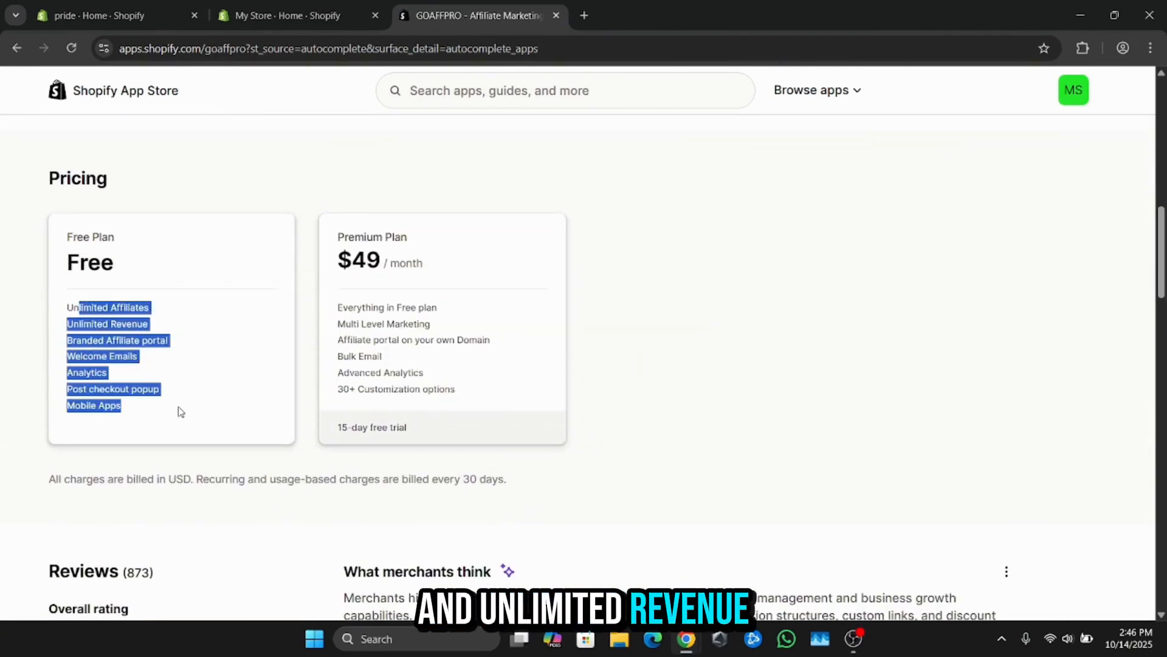
left_click(89, 333)
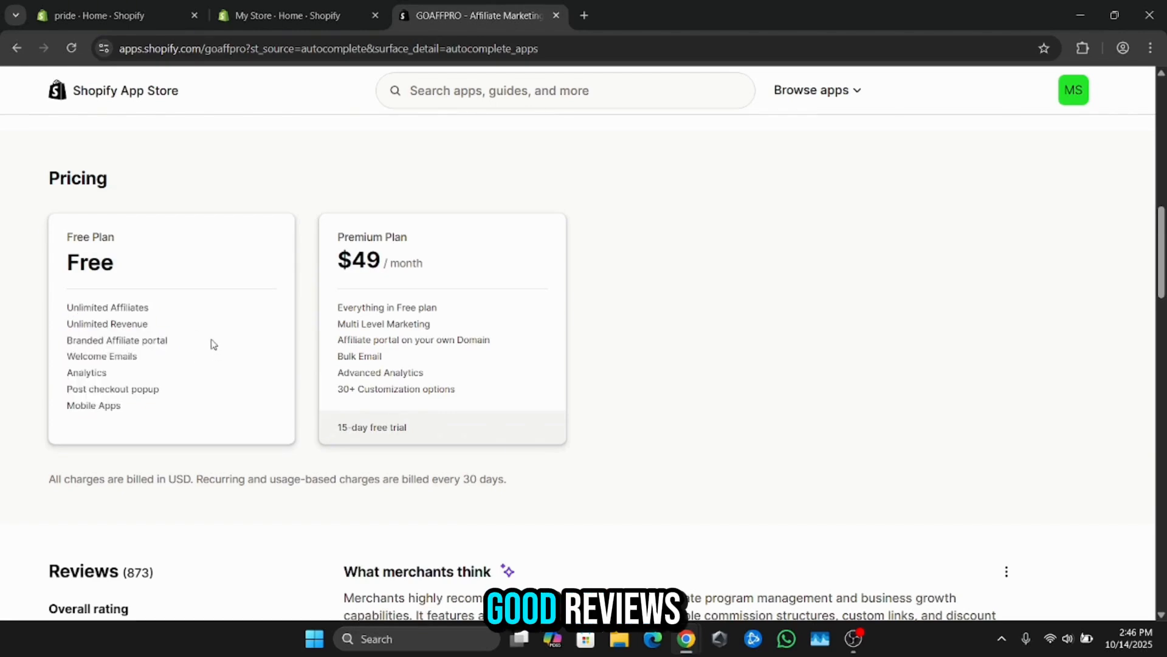
scroll(244, 351, "up", 6)
scroll(243, 355, "up", 6)
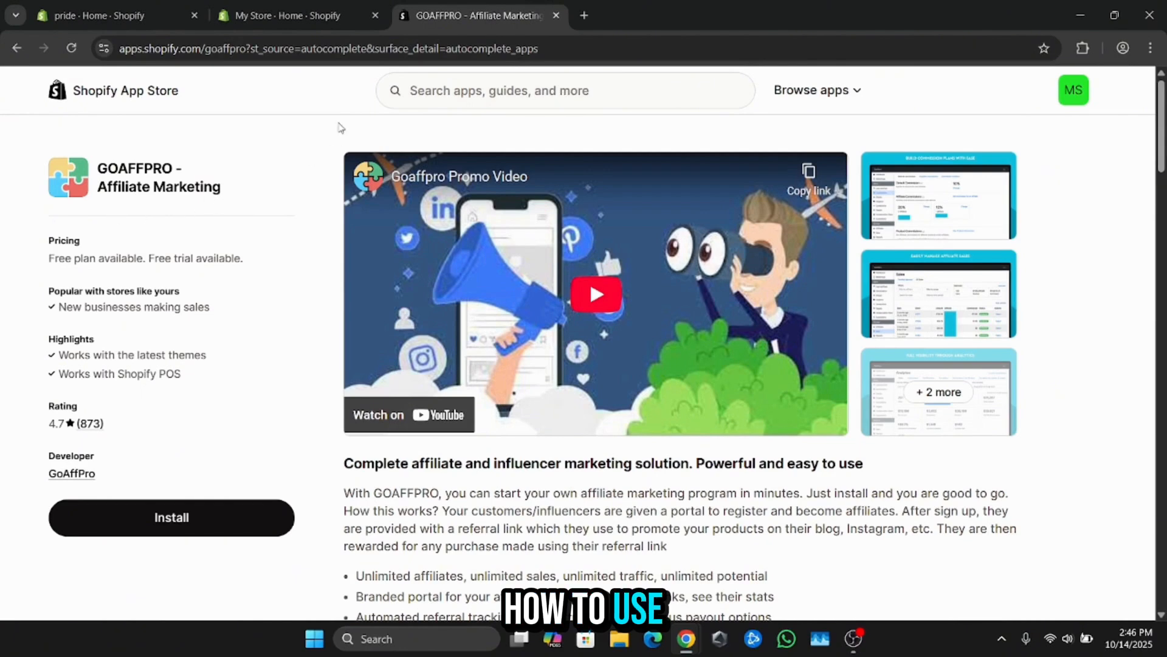
key("alt+Left")
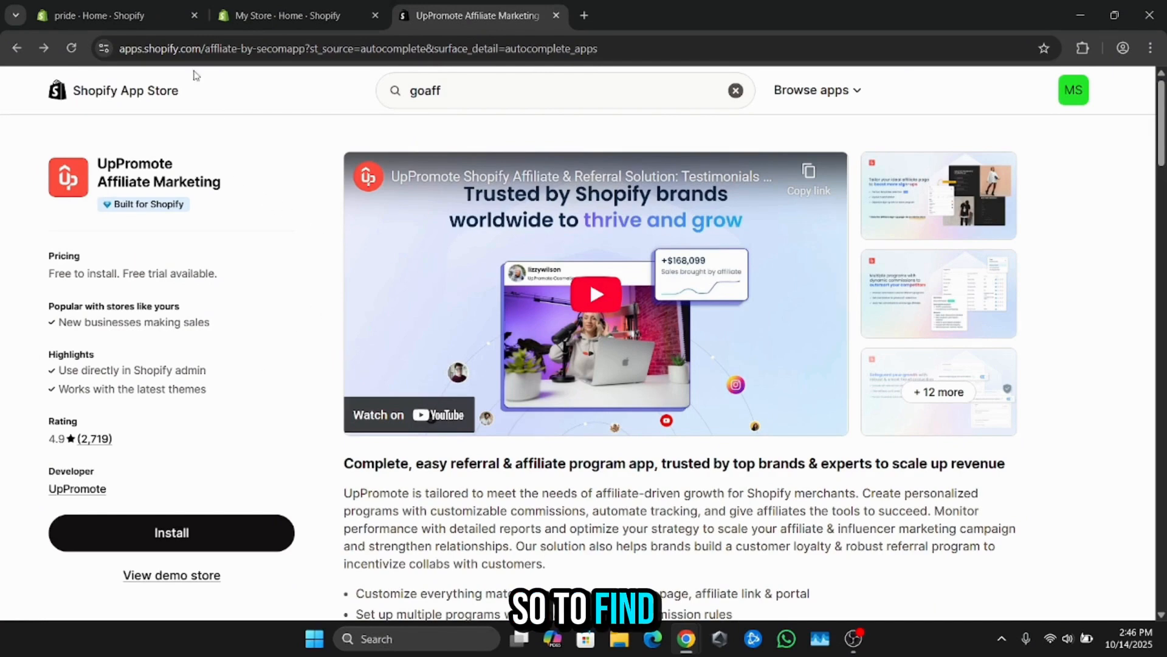
Step: Open the Shopify App Store from the pride store's admin, search for "uppr" and open the UpPromote Affiliate Marketing listing
left_click(121, 17)
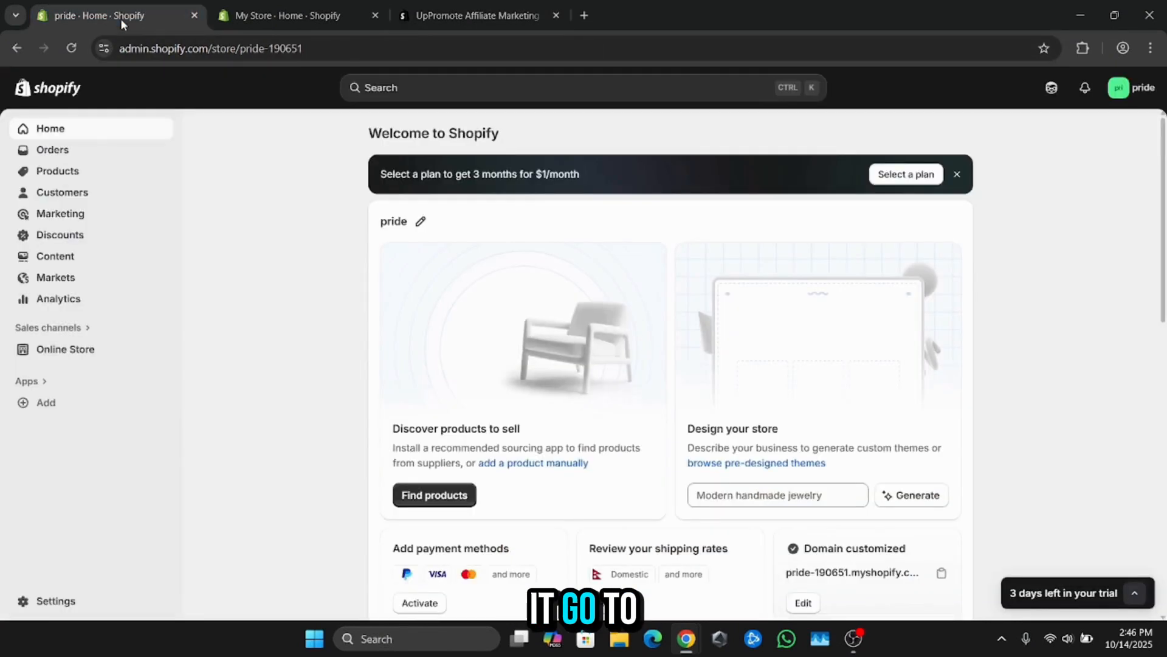
left_click(39, 405)
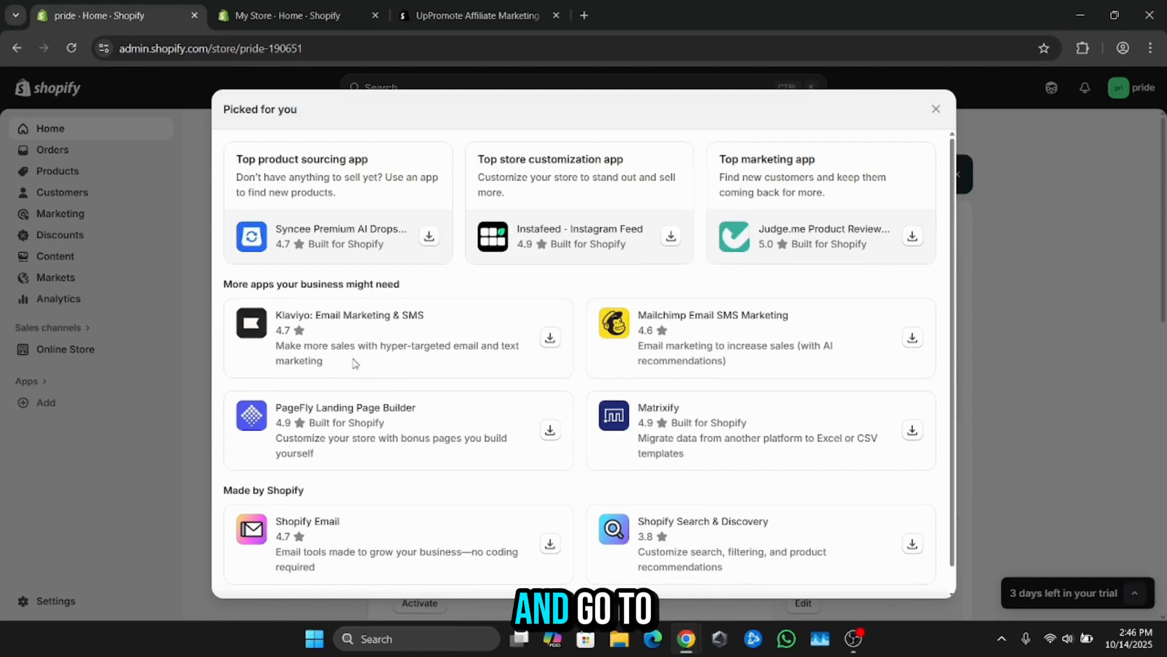
scroll(356, 363, "down", 1)
left_click(366, 580)
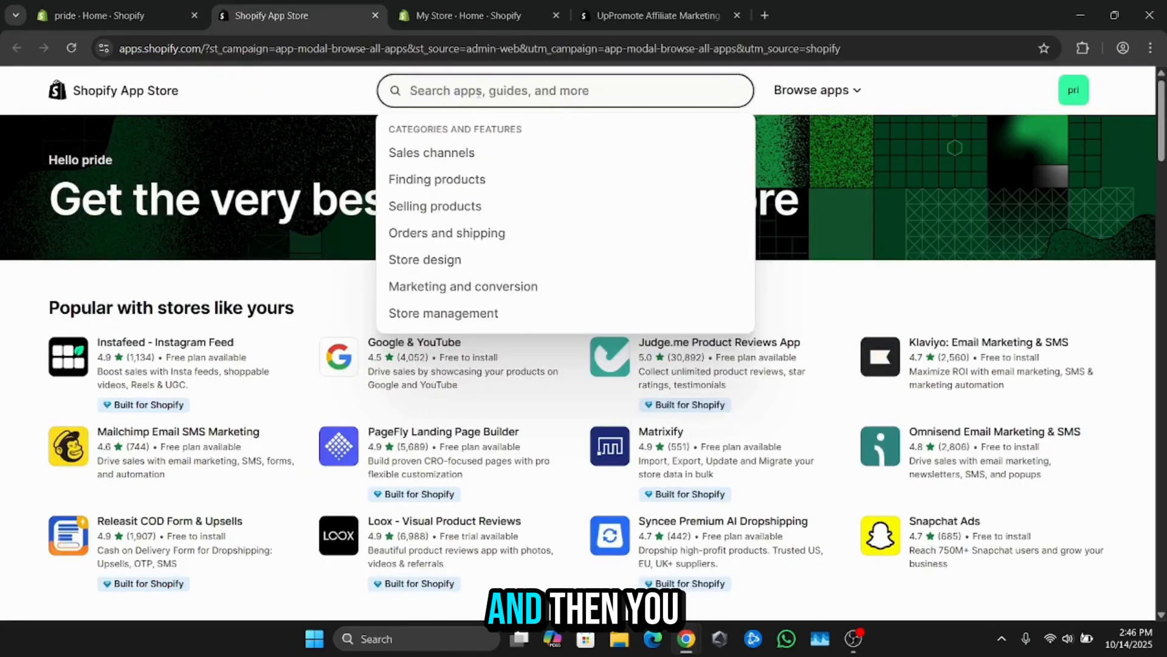
type("uppr")
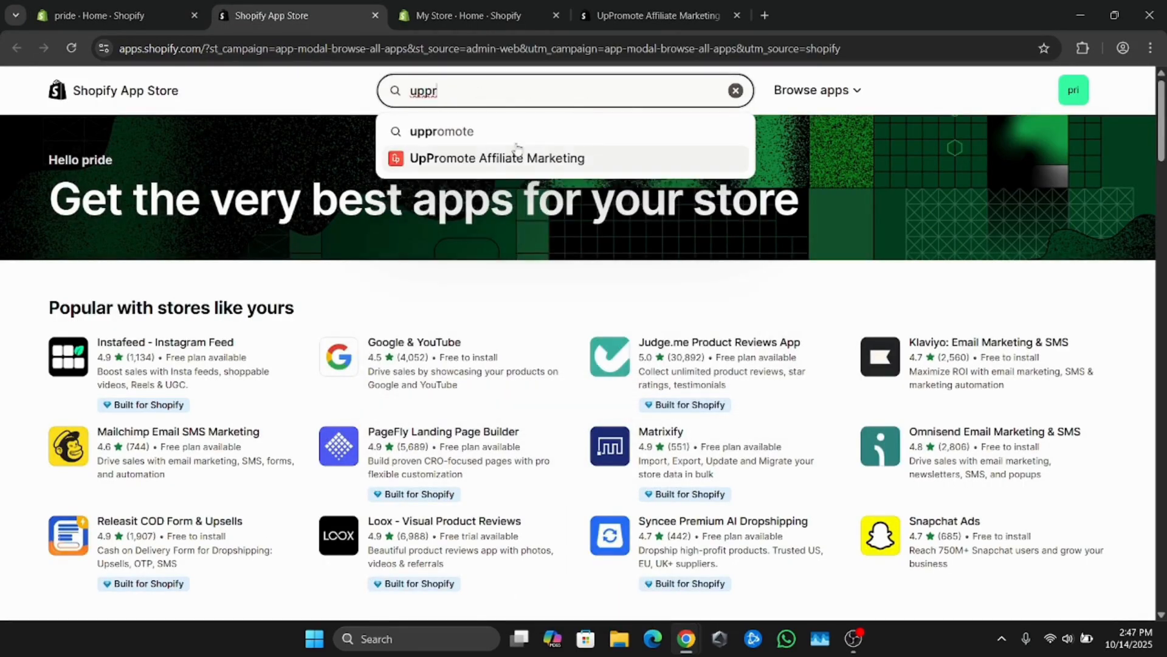
left_click(484, 161)
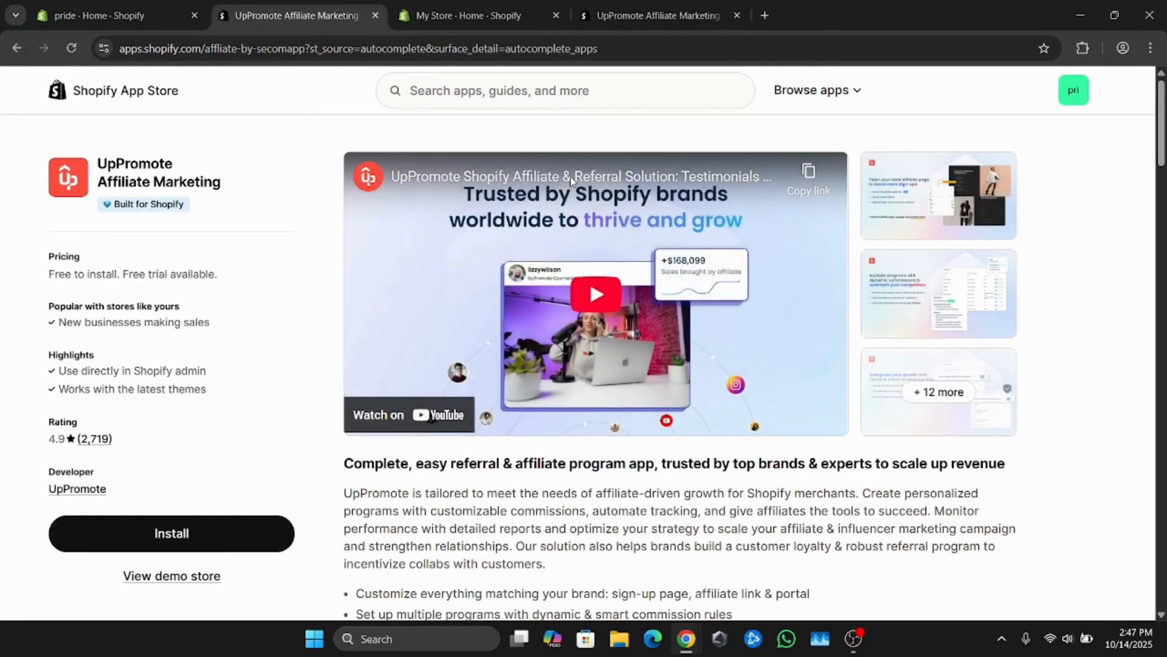
Step: Install the UpPromote Affiliate app on the pride store and approve its access to the store data
scroll(194, 439, "down", 3)
left_click(243, 534)
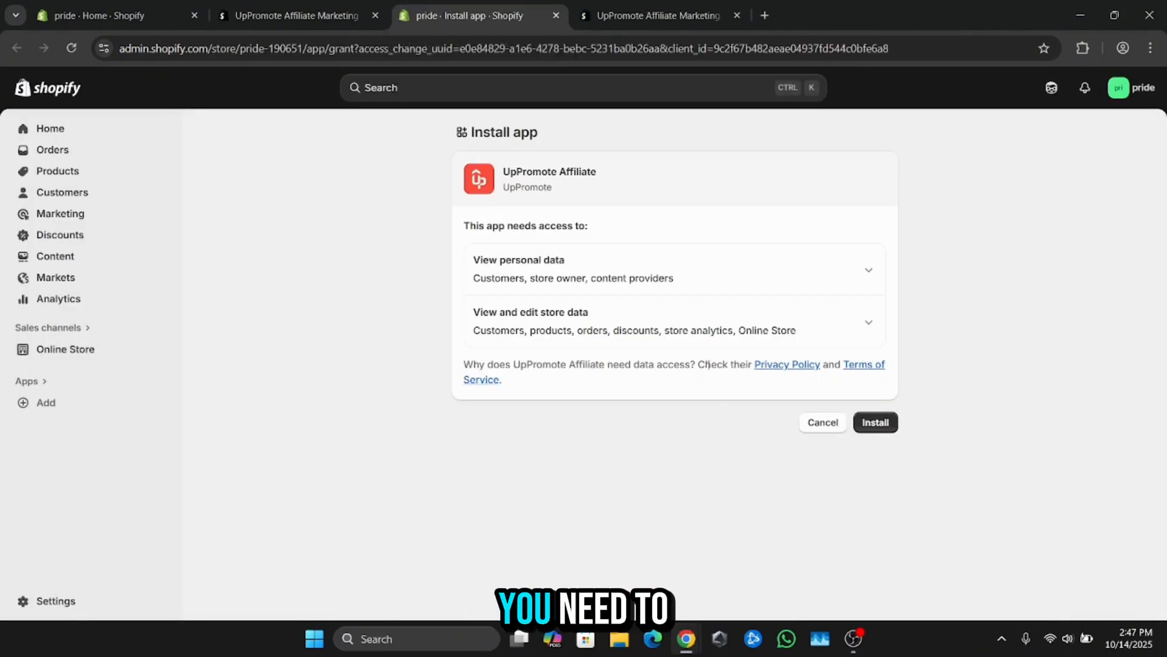
left_click(875, 423)
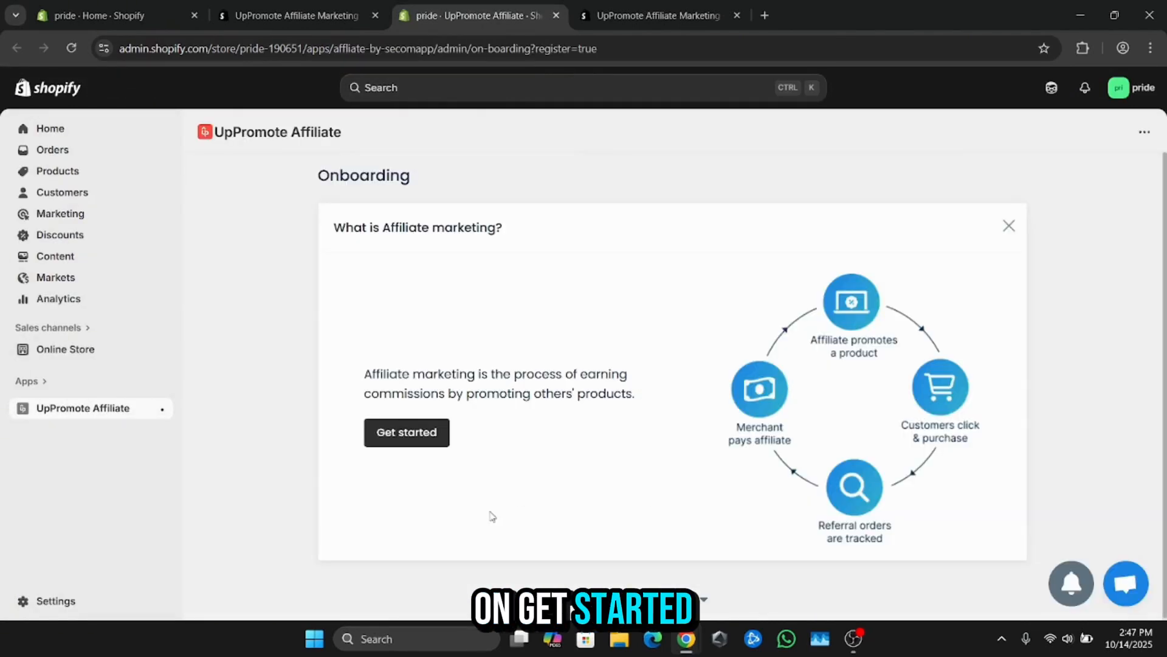
Step: Start the UpPromote onboarding and examine the tracking method and commission options in the program settings
left_click(429, 443)
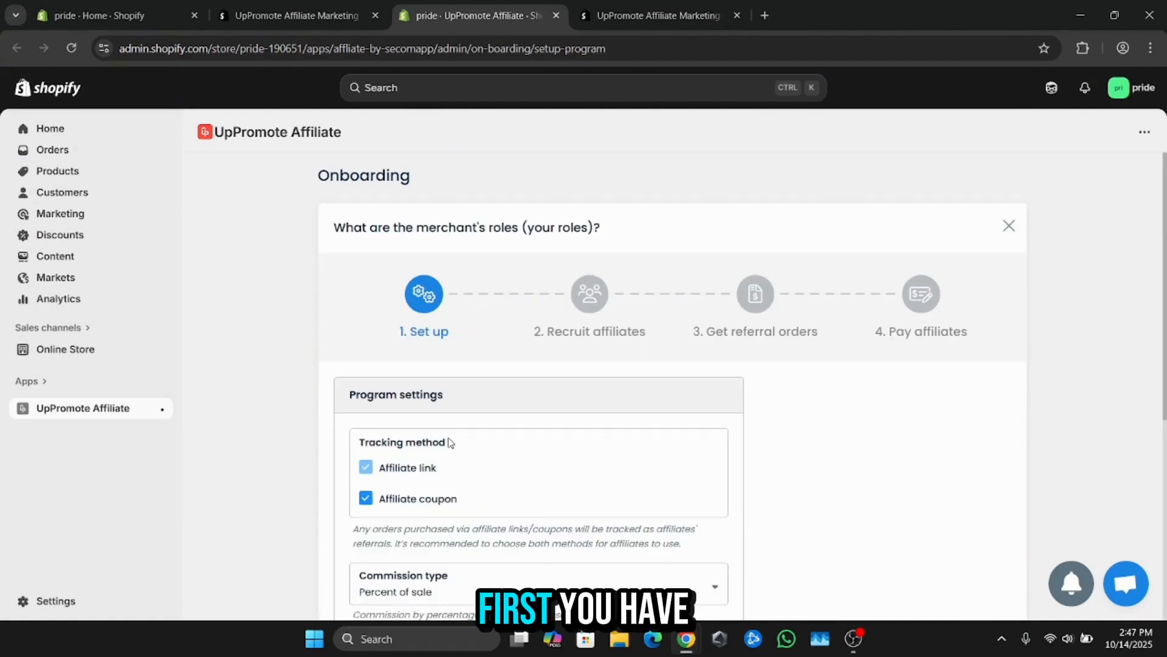
scroll(575, 450, "down", 1)
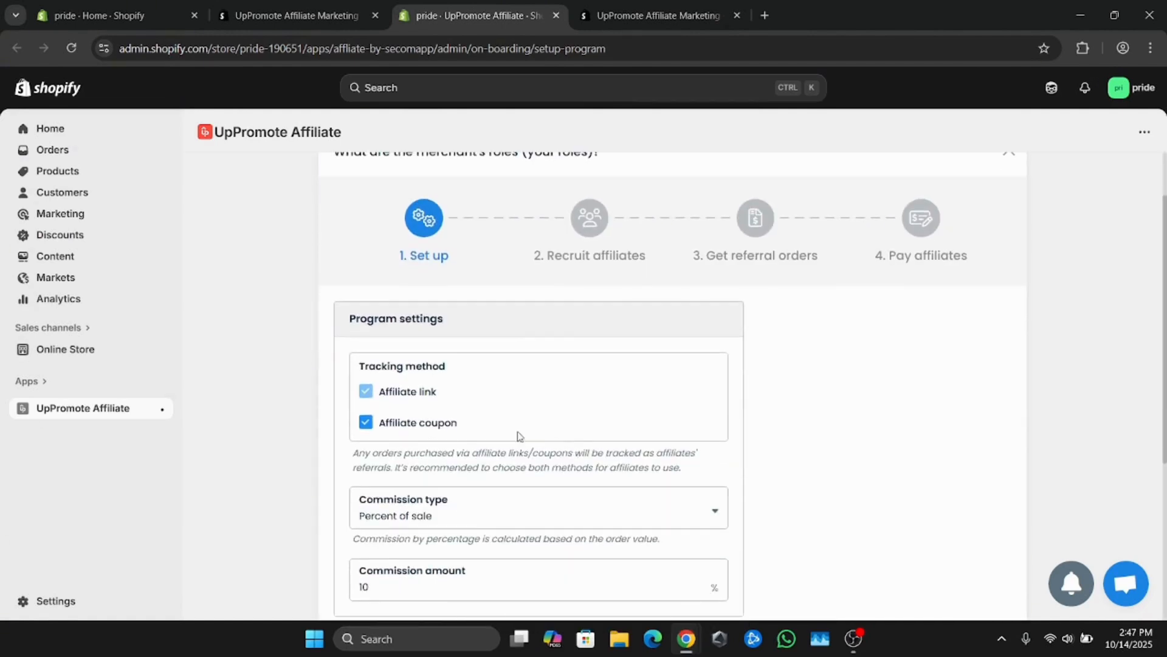
scroll(419, 413, "down", 1)
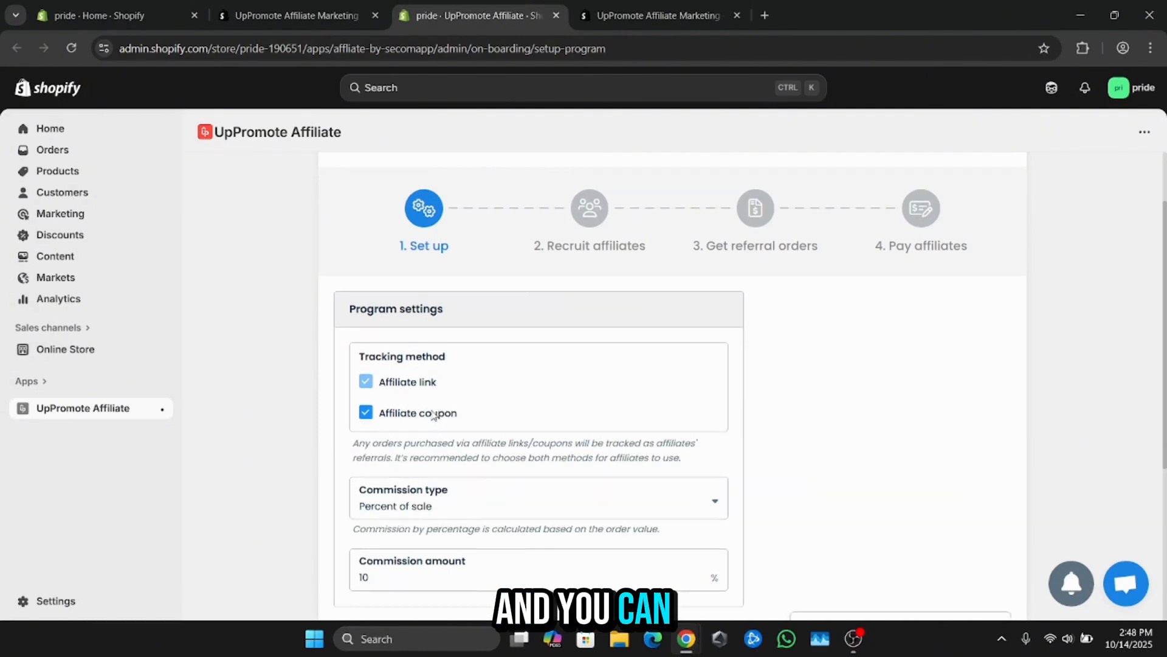
mouse_move(417, 339)
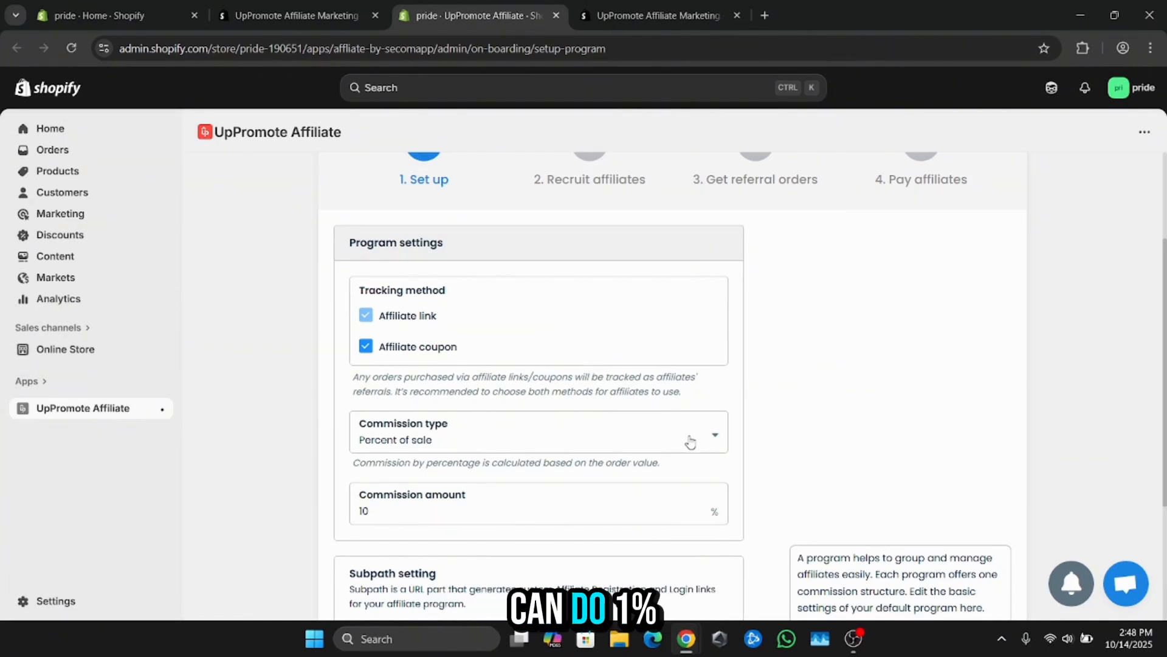
Step: Check the commission type options, keep Percent of sale, and set the commission amount to 10%
left_click(722, 444)
scroll(691, 447, "down", 1)
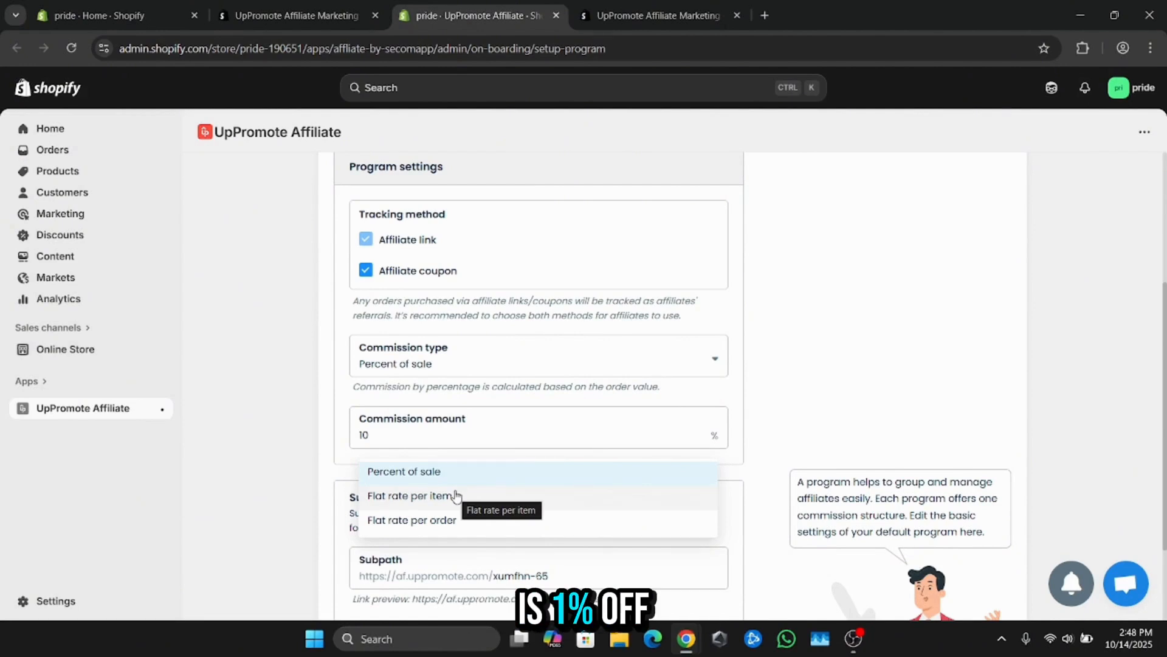
left_click(804, 356)
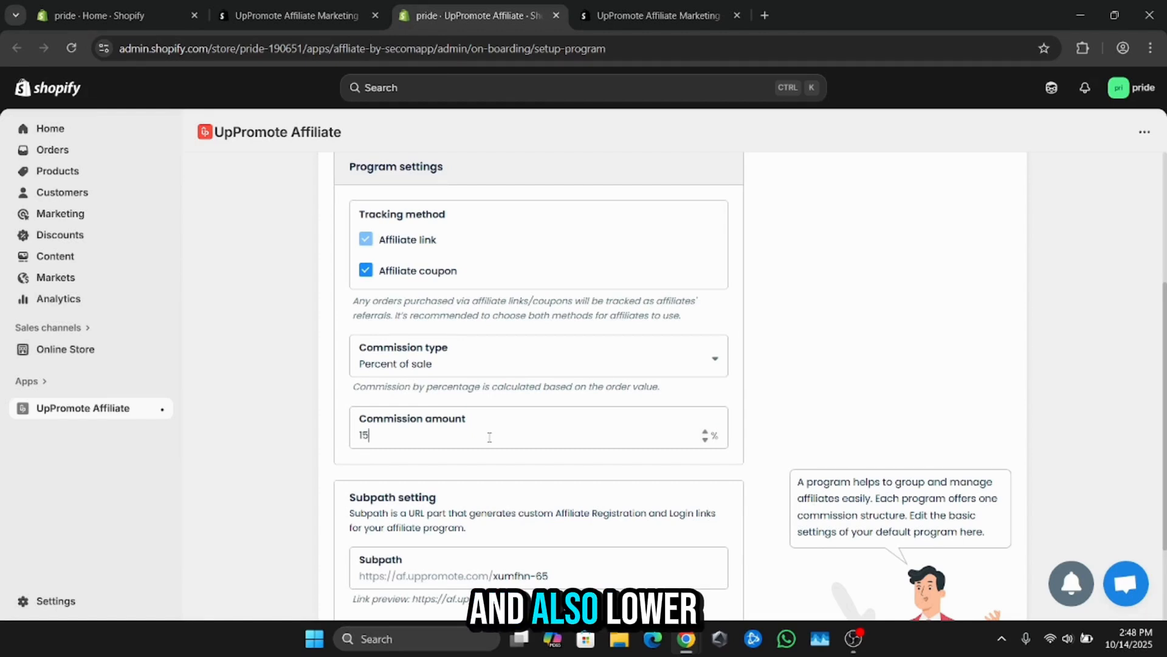
key("BackSpace")
key("BackSpace")
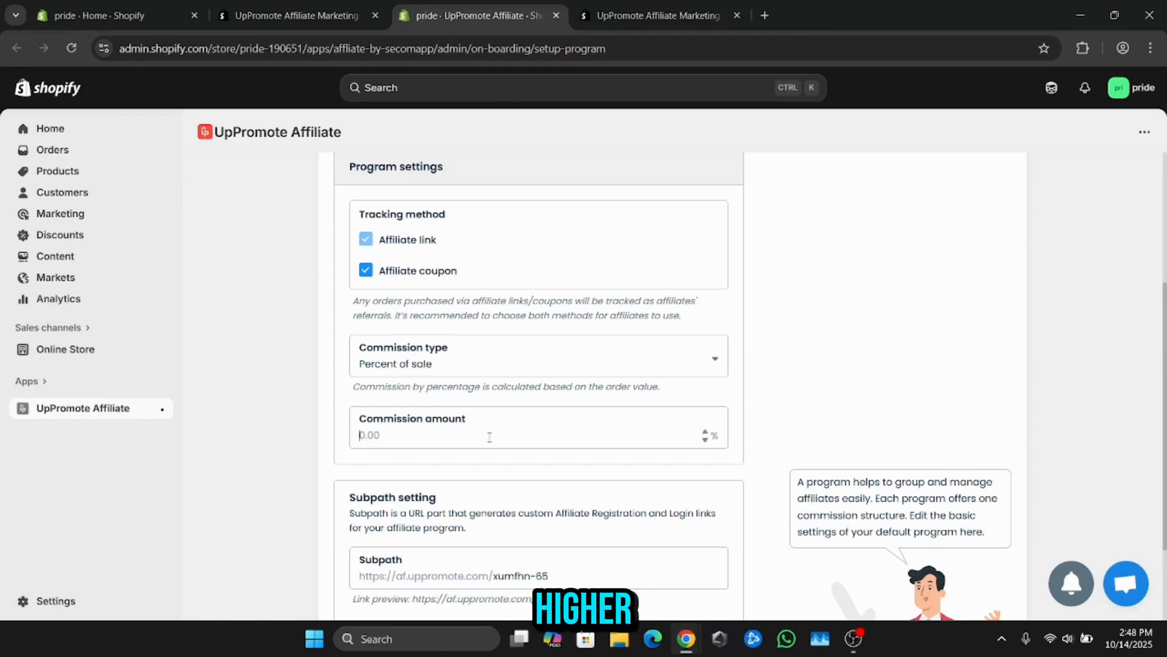
type("5")
key("BackSpace")
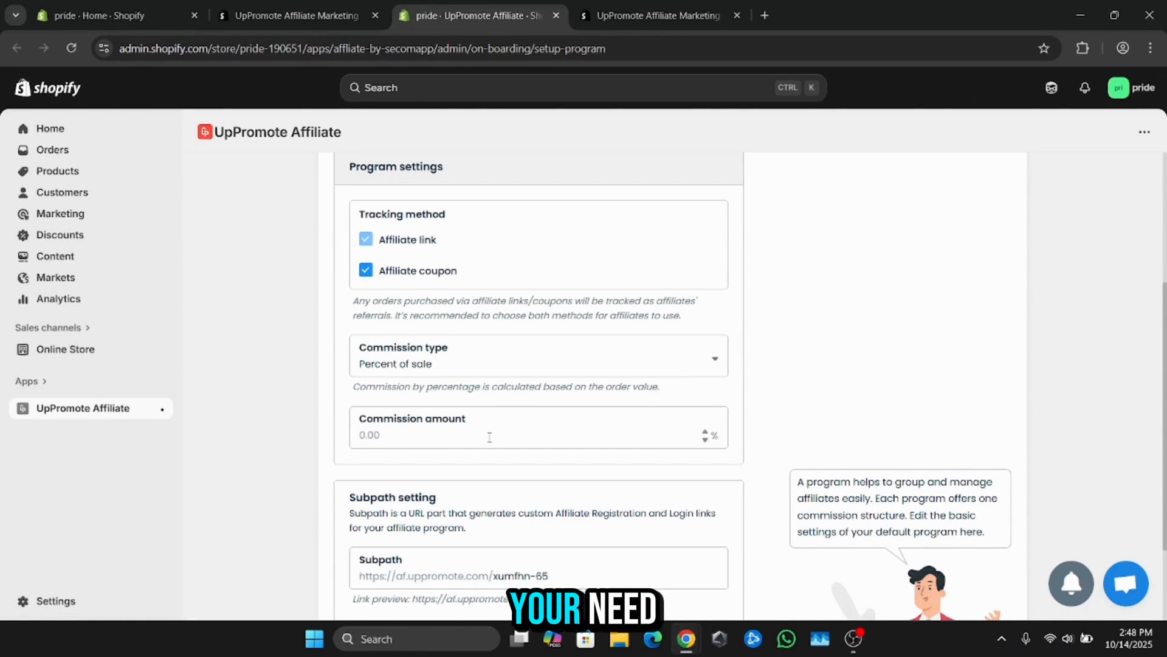
type("10")
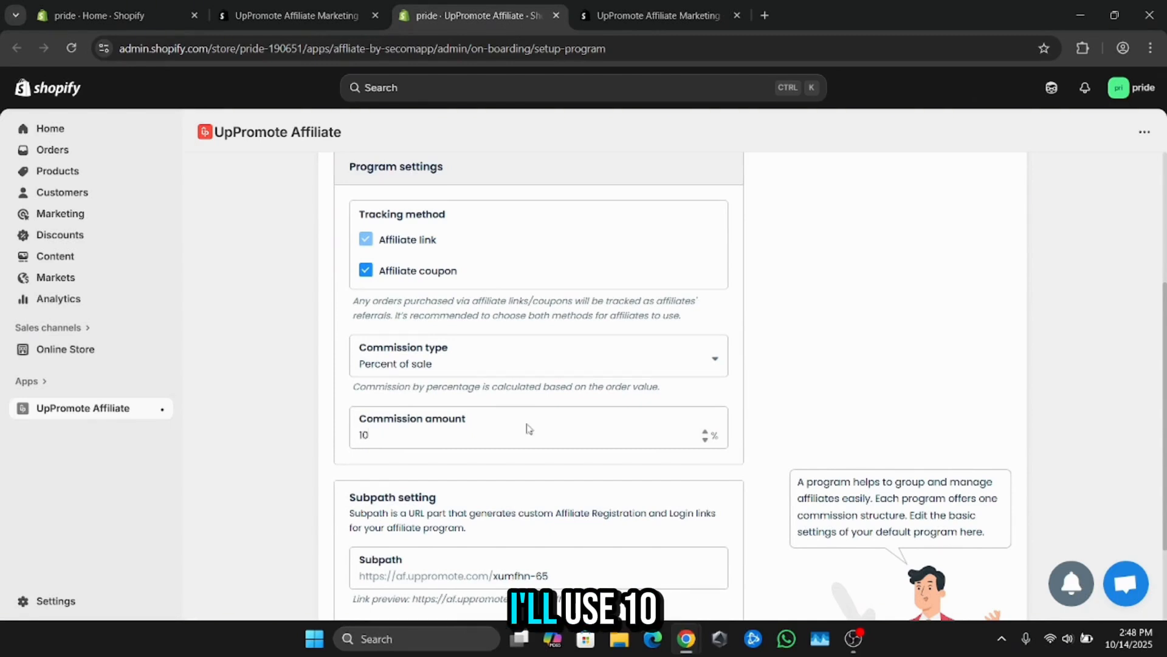
Step: Keep the suggested subpath for the affiliate program and save the program settings to continue to recruiting affiliates
scroll(669, 368, "down", 2)
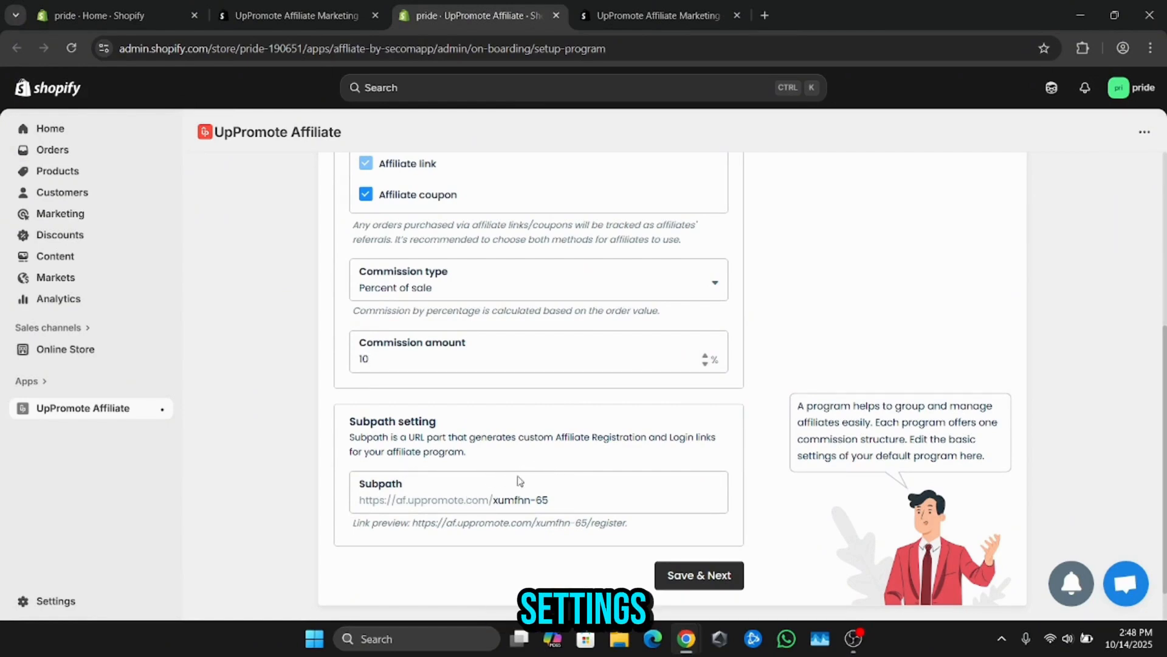
left_click(552, 500)
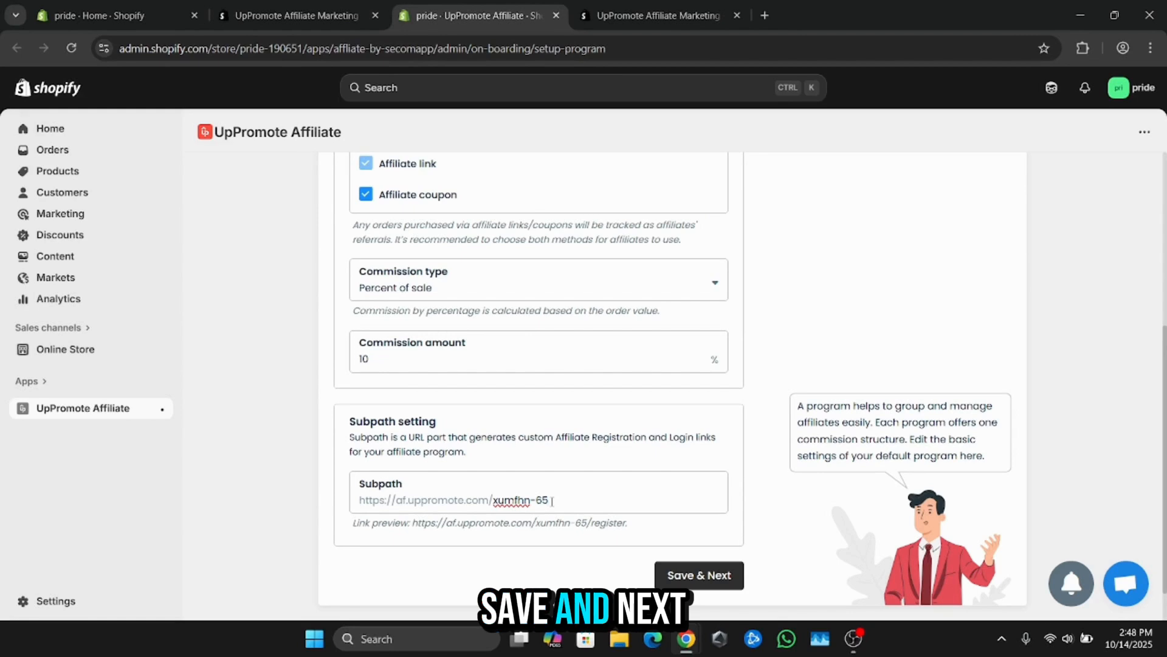
left_click(680, 574)
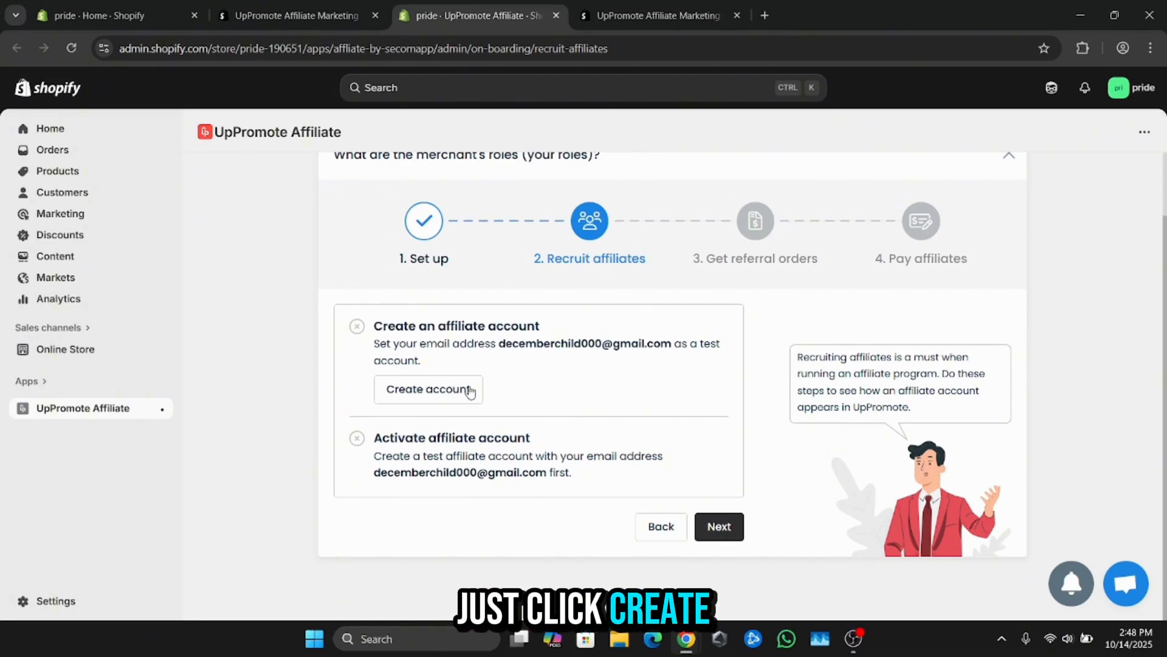
Step: Create the test affiliate account, entering and confirming its account password
left_click(437, 394)
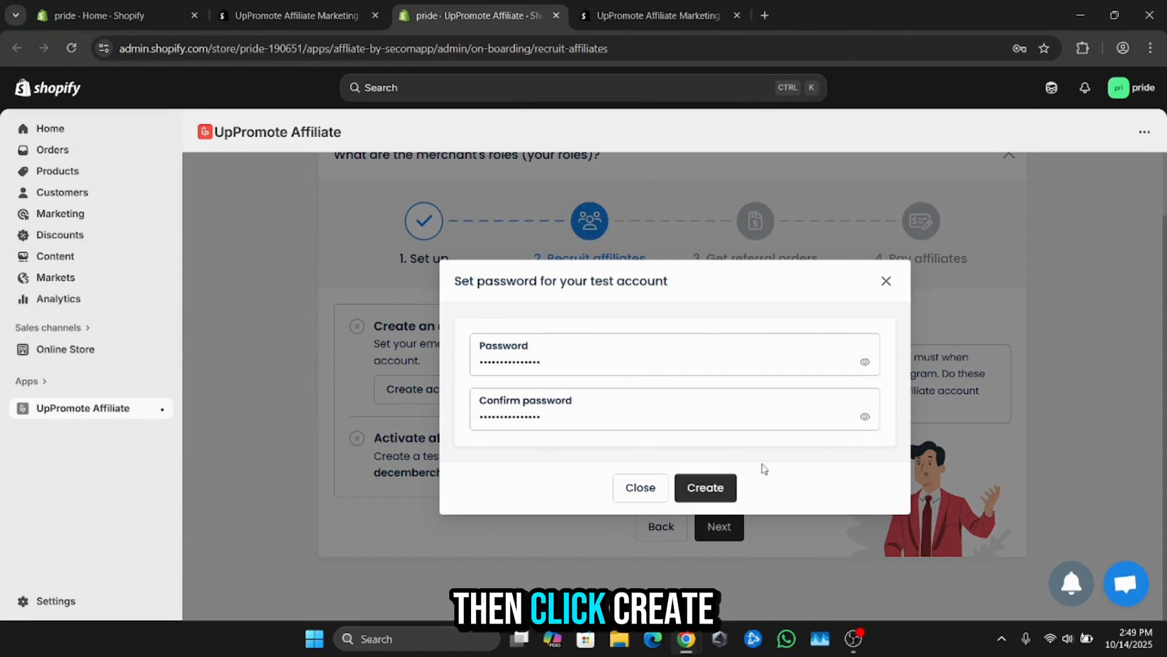
left_click(724, 494)
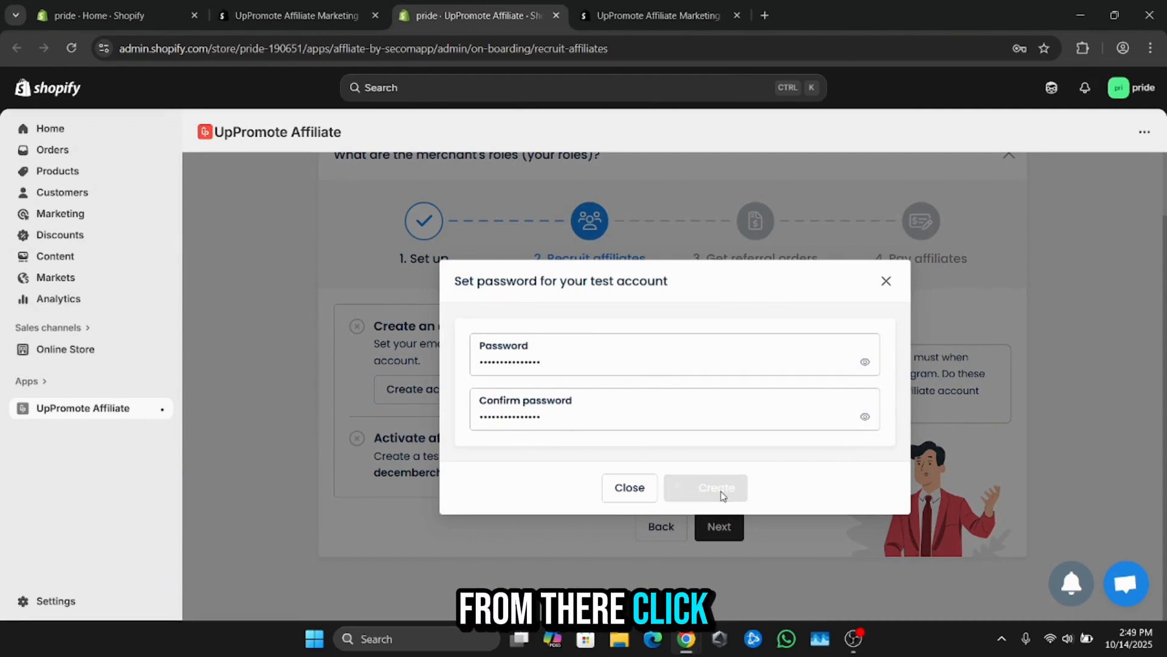
left_click(1008, 310)
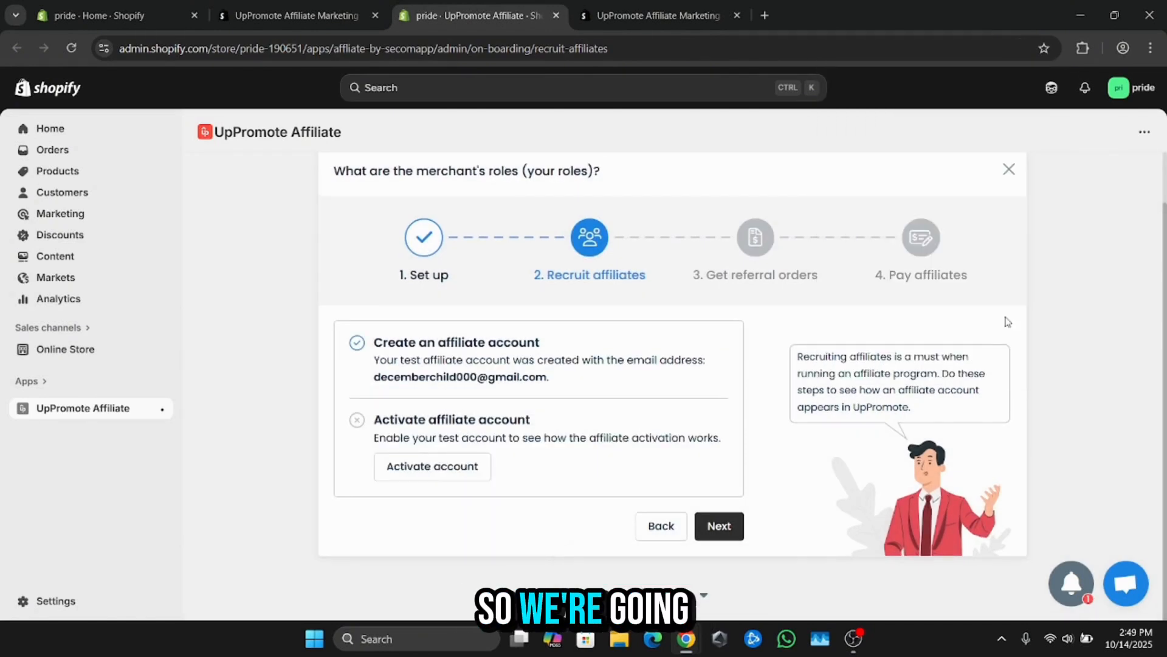
Step: Activate the test affiliate account and continue the onboarding to getting referral orders
left_click(433, 466)
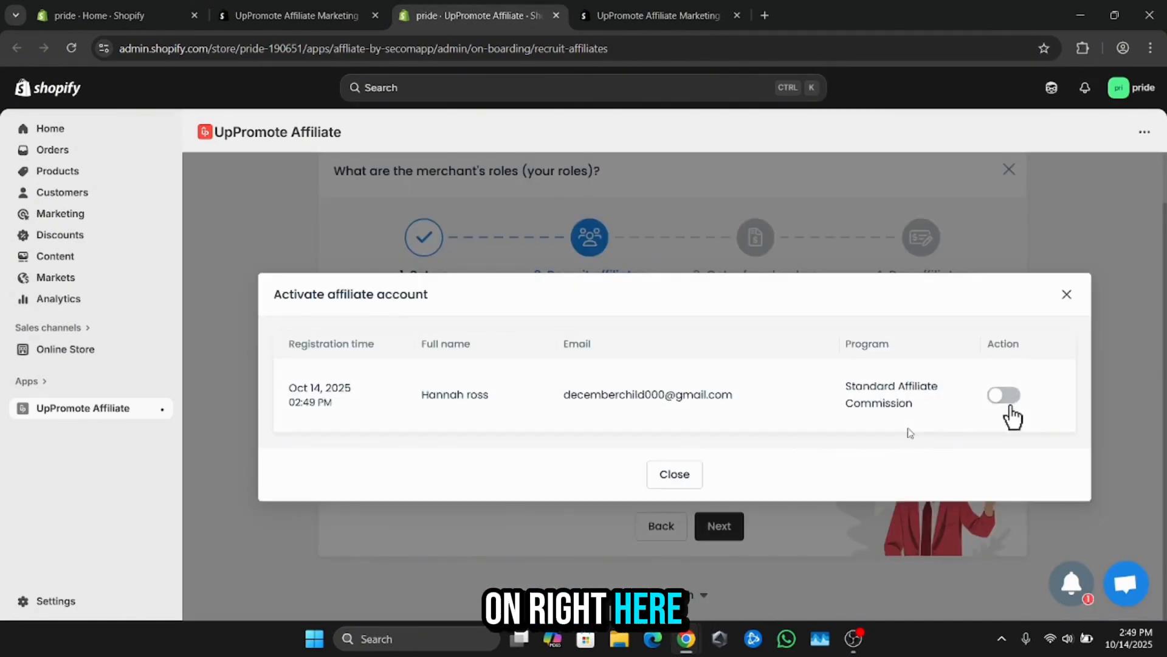
left_click(1007, 398)
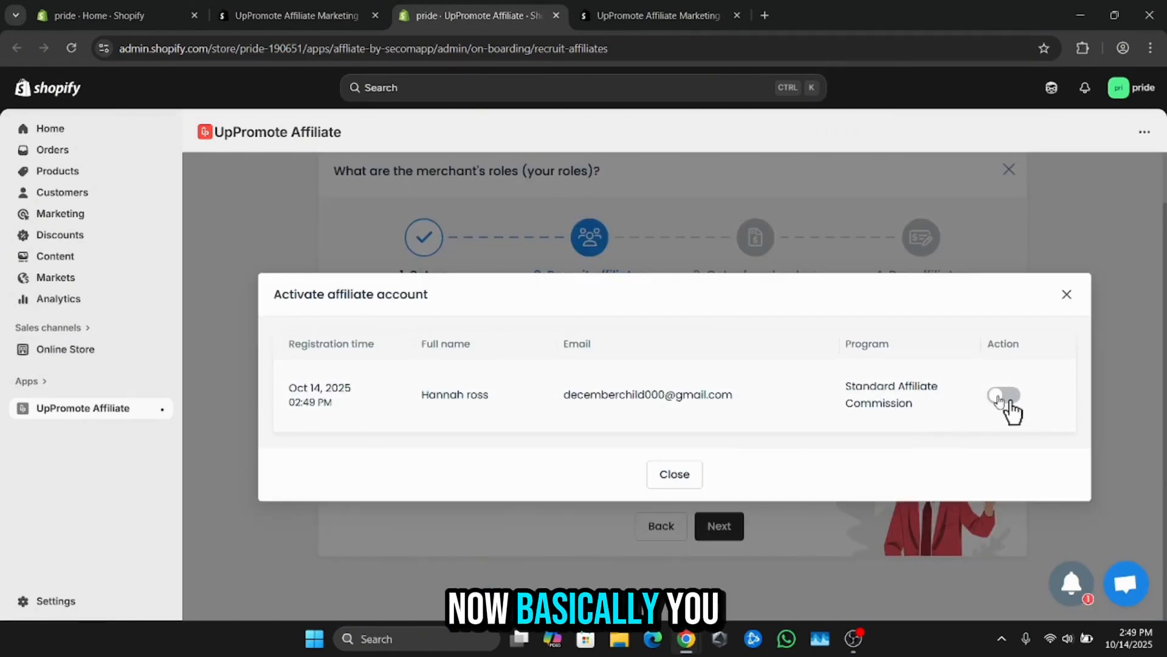
left_click(674, 474)
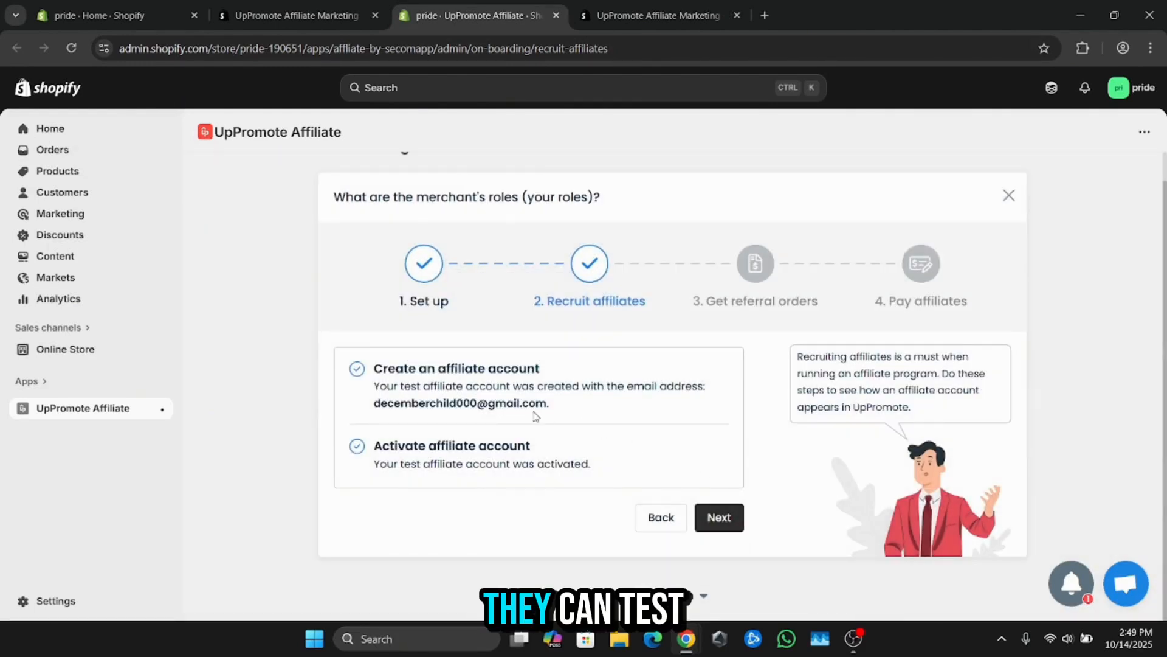
left_click(723, 518)
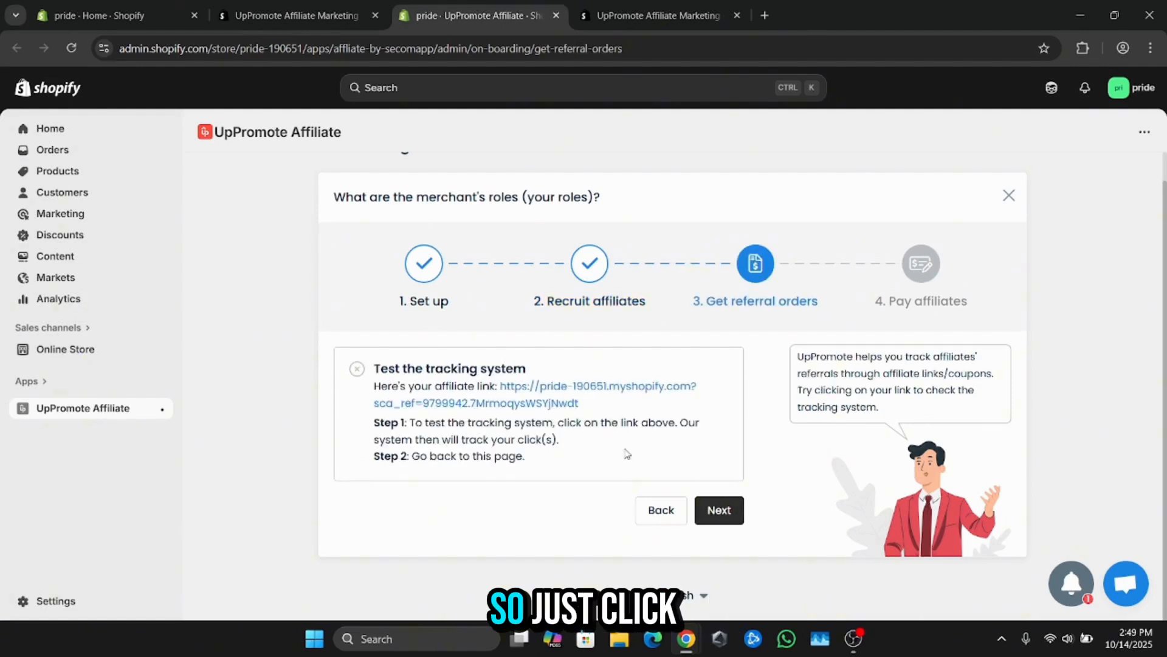
Step: Open the test affiliate link to try the tracking system, return to the onboarding, and continue to paying affiliates
left_click(553, 389)
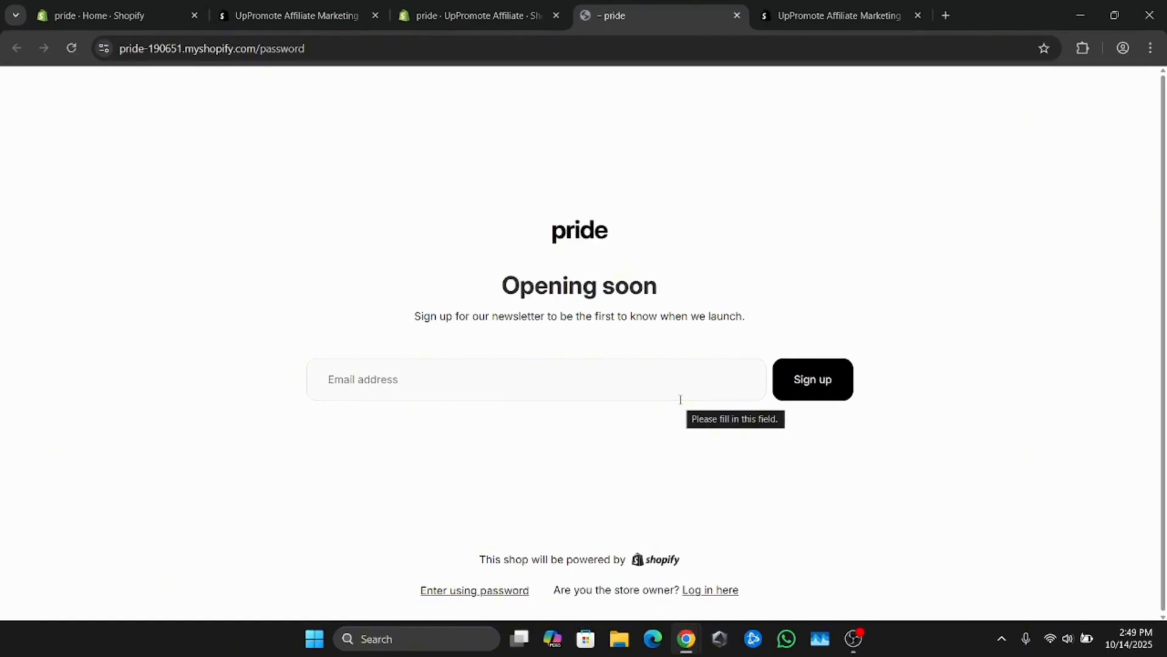
left_click(304, 24)
left_click(427, 18)
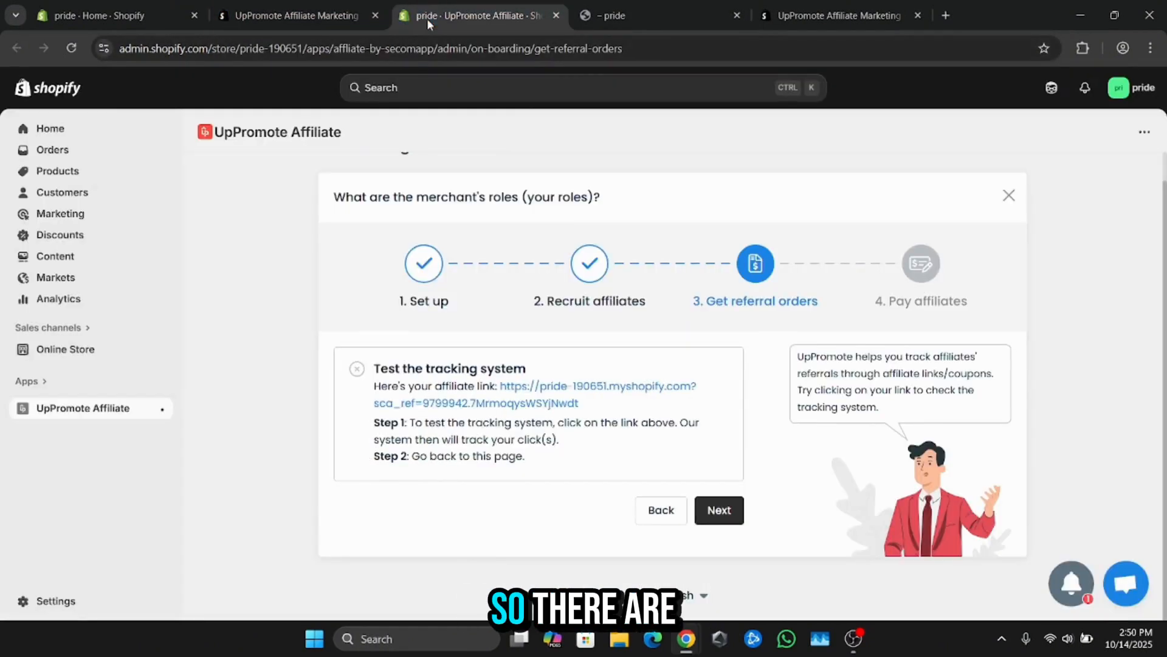
left_click(732, 510)
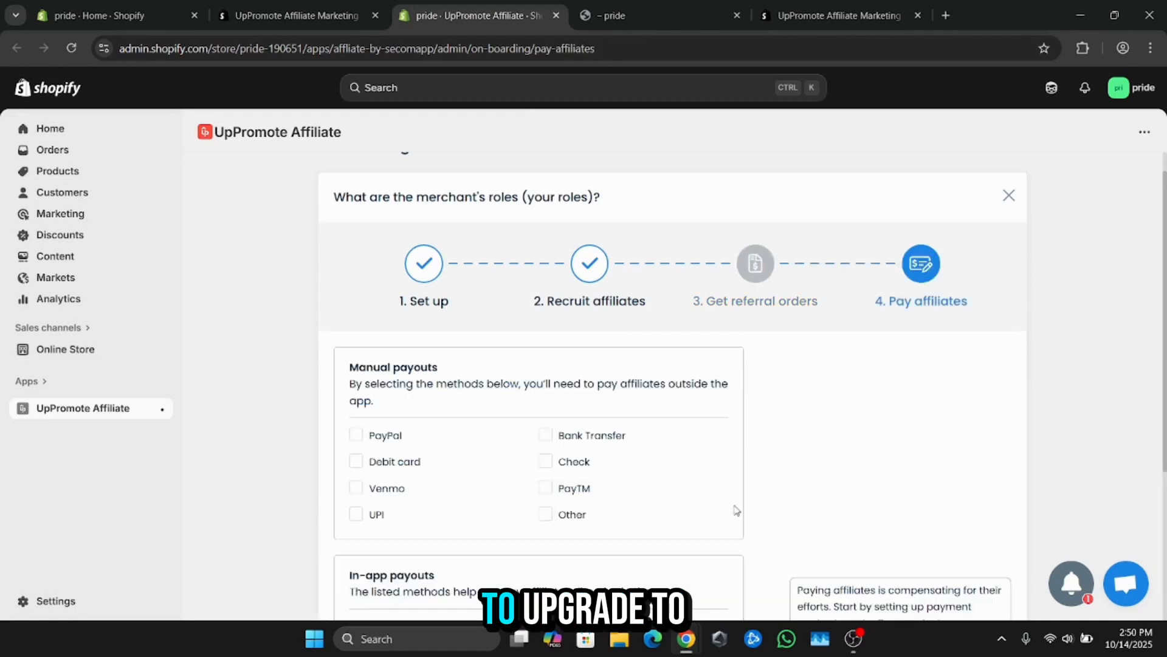
Step: Select PayPal and Bank Transfer as the manual payout methods and save the payment settings
scroll(673, 480, "down", 1)
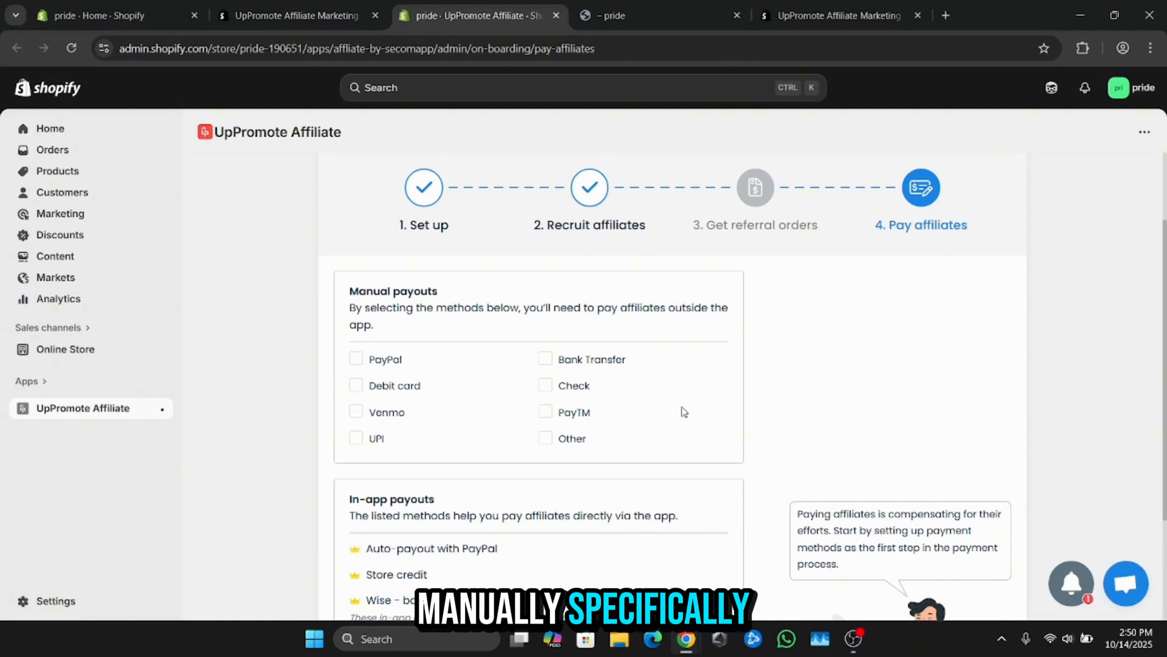
scroll(683, 411, "down", 4)
scroll(684, 412, "up", 6)
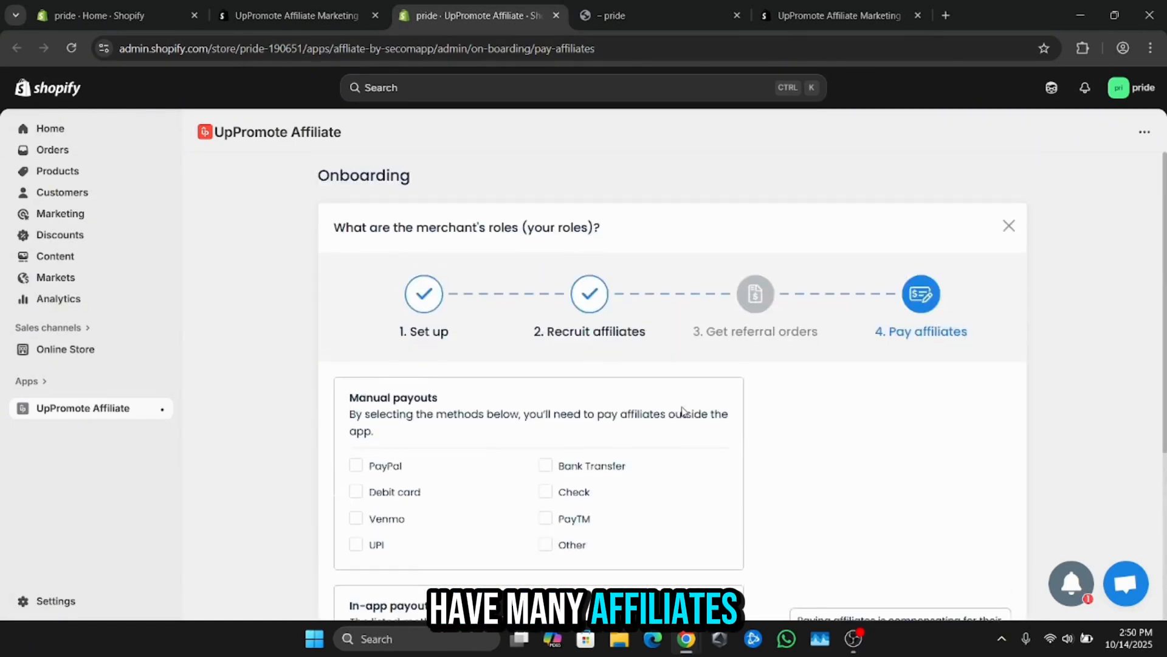
scroll(667, 408, "down", 2)
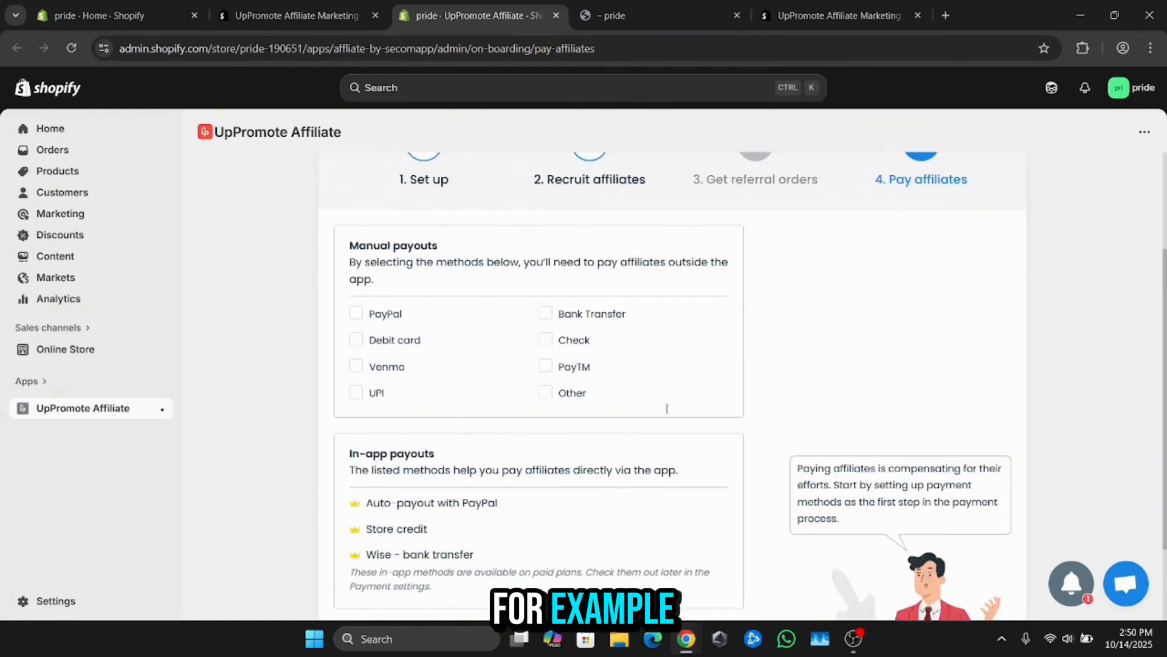
left_click(357, 313)
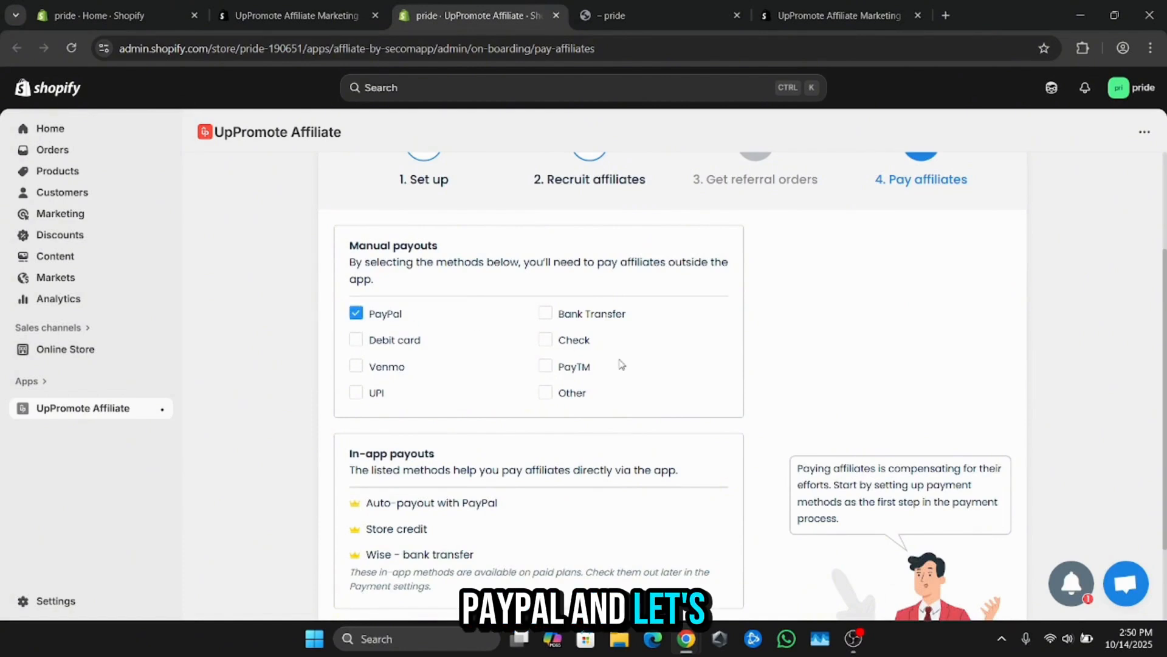
left_click(545, 313)
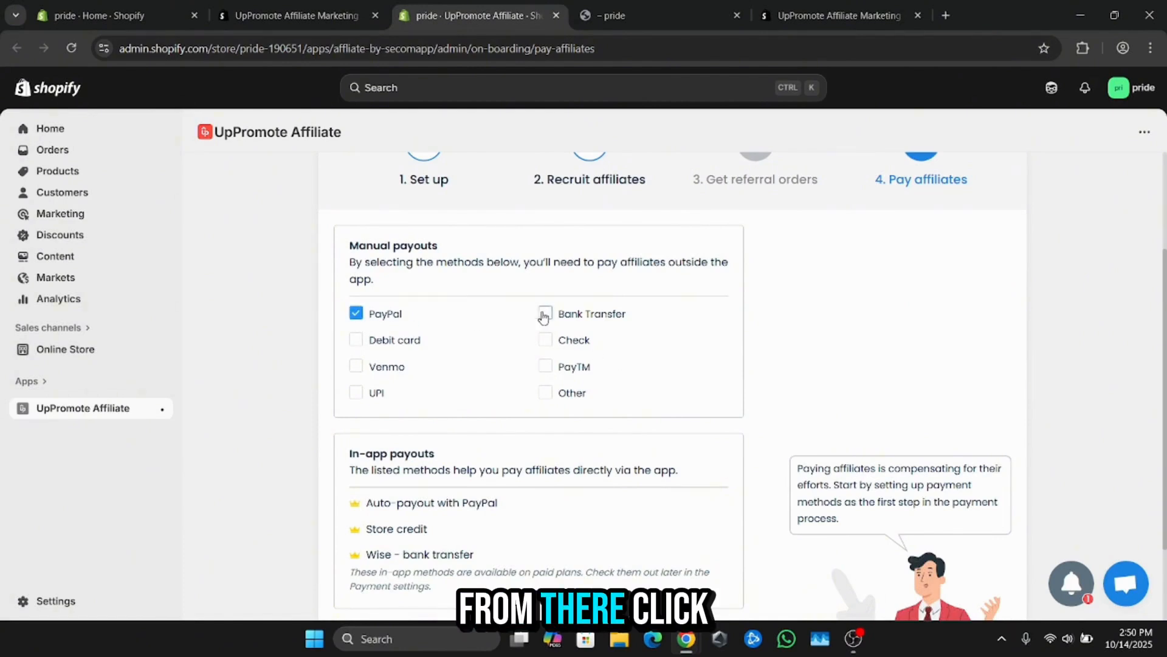
scroll(649, 364, "down", 2)
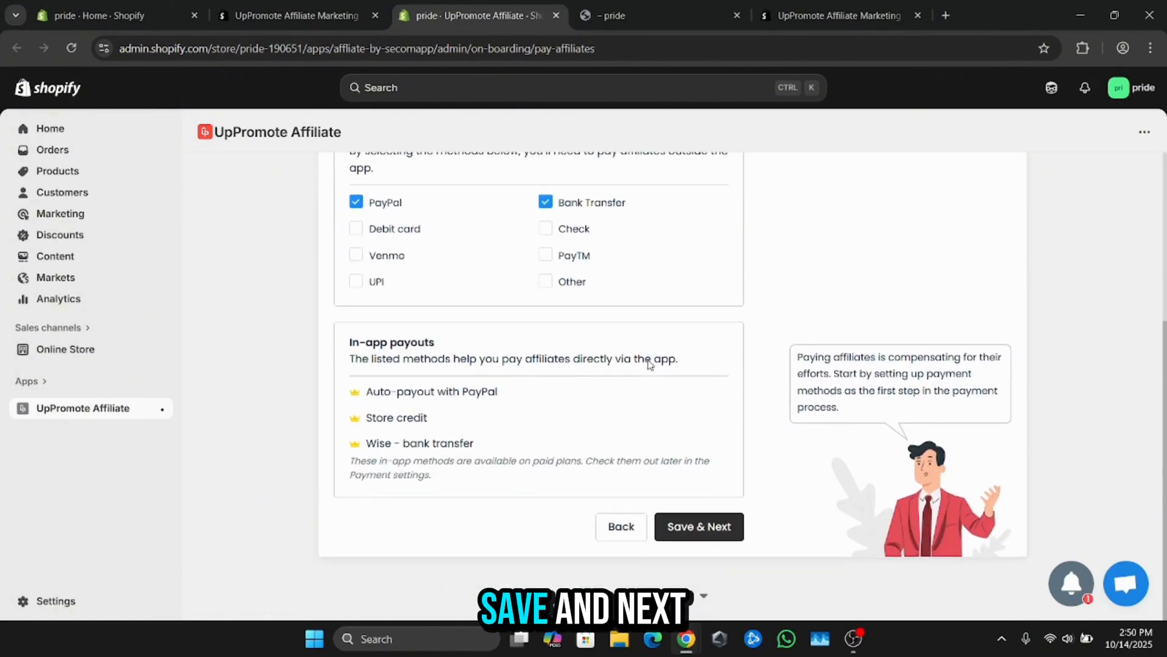
left_click(706, 527)
Step: Look over the paid plans and continue without subscribing
scroll(724, 474, "down", 1)
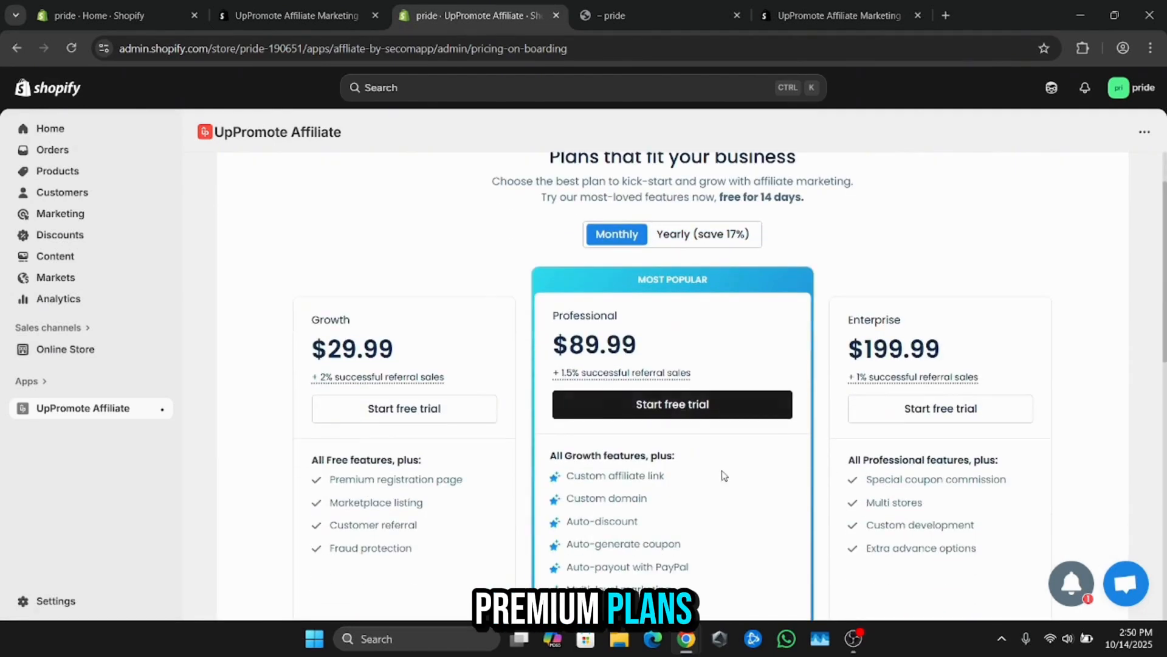
scroll(742, 469, "up", 1)
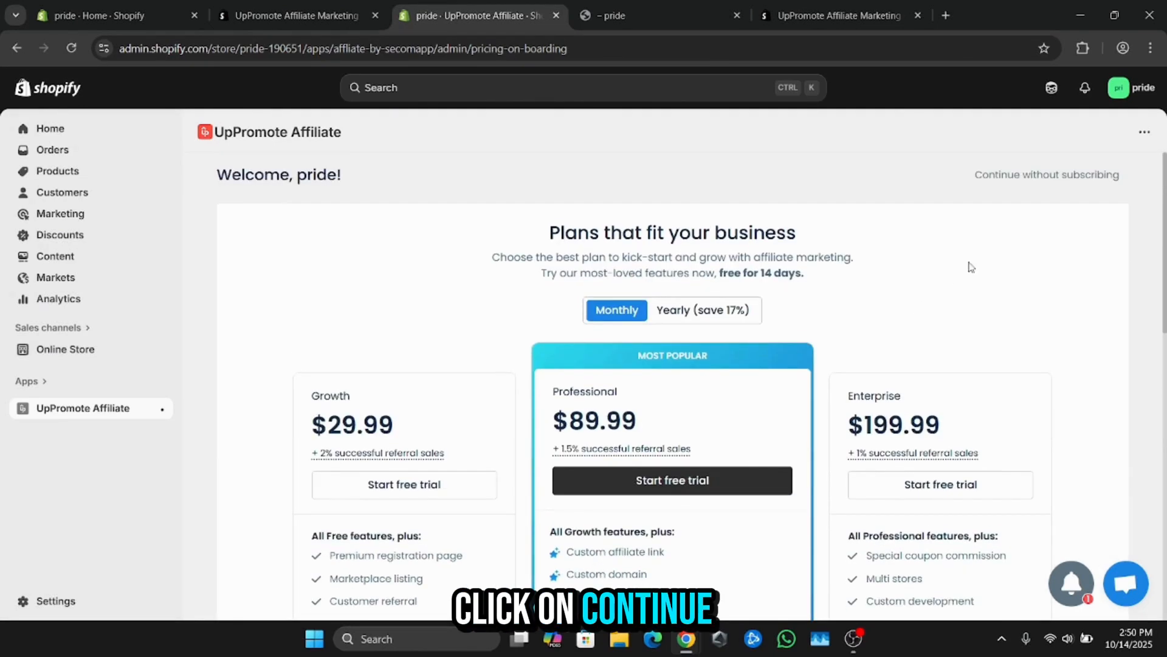
left_click(1041, 178)
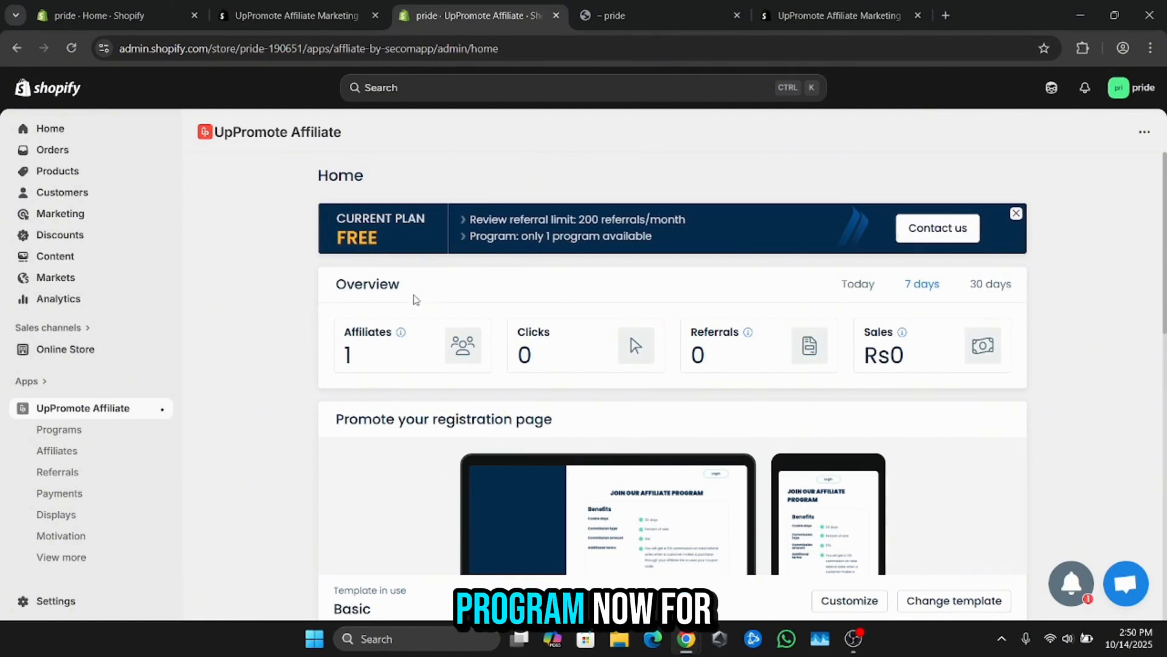
Step: Examine the program overview and the template options for the affiliate registration page on the app's home page
scroll(414, 300, "down", 1)
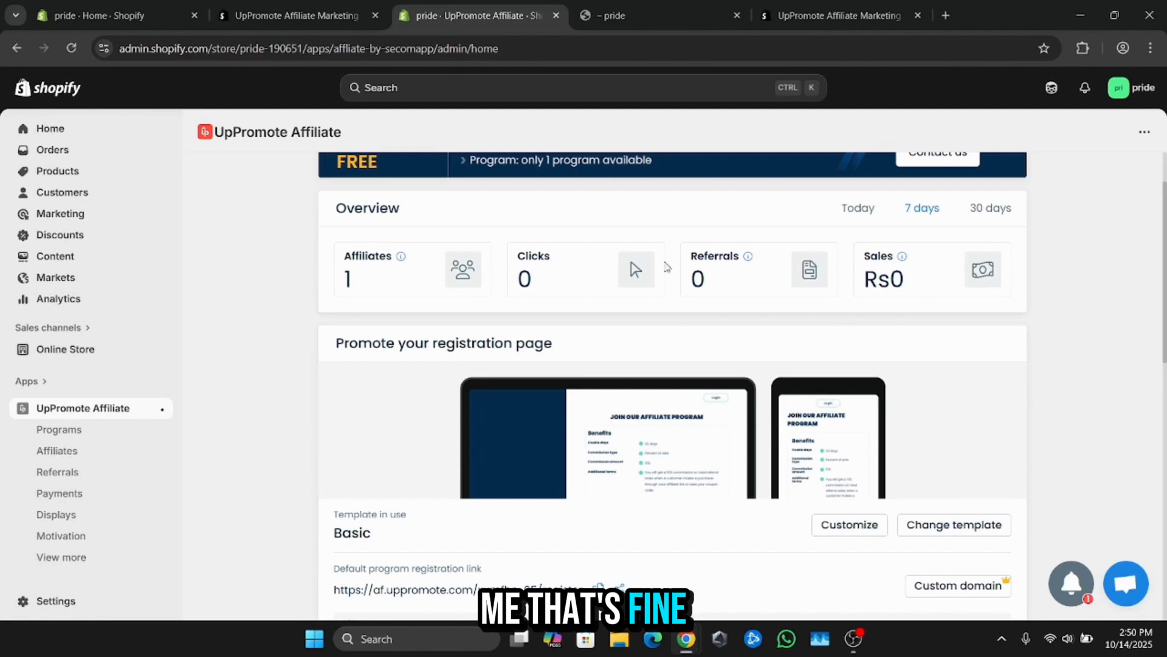
scroll(783, 309, "down", 2)
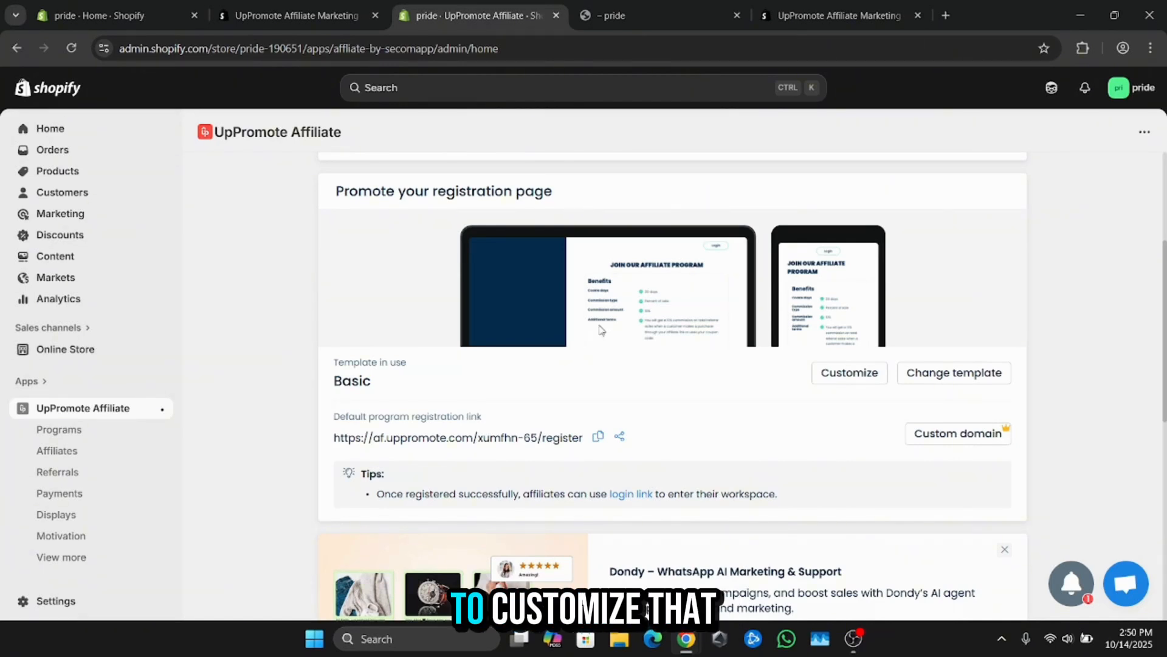
left_click(945, 378)
left_click(924, 378)
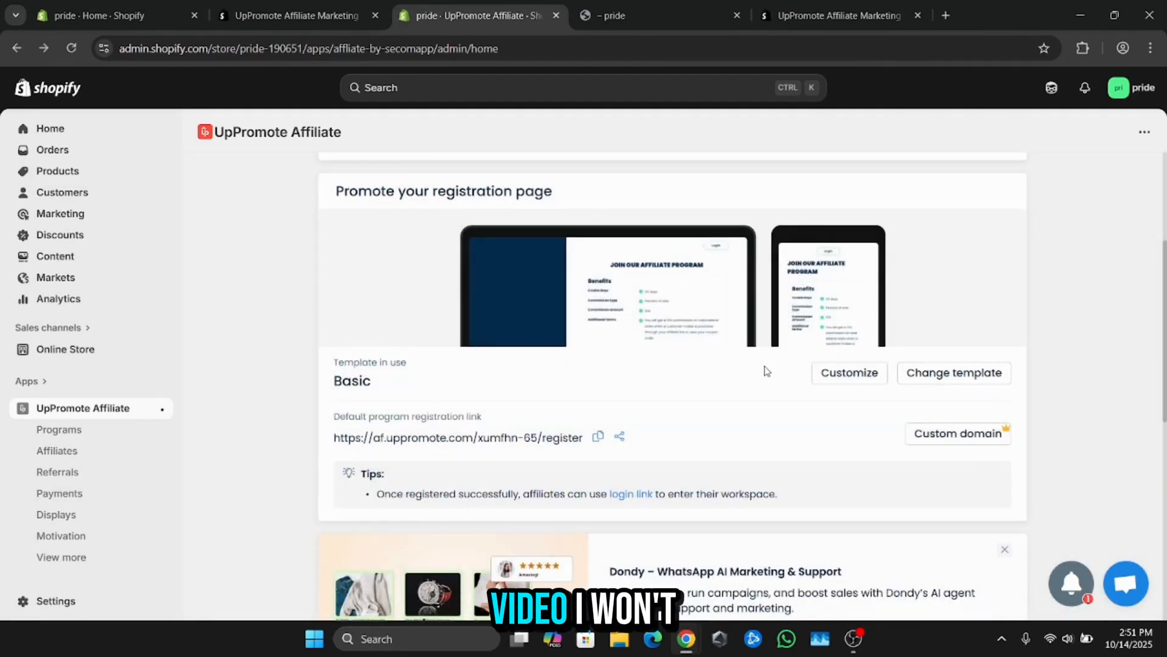
scroll(725, 370, "down", 1)
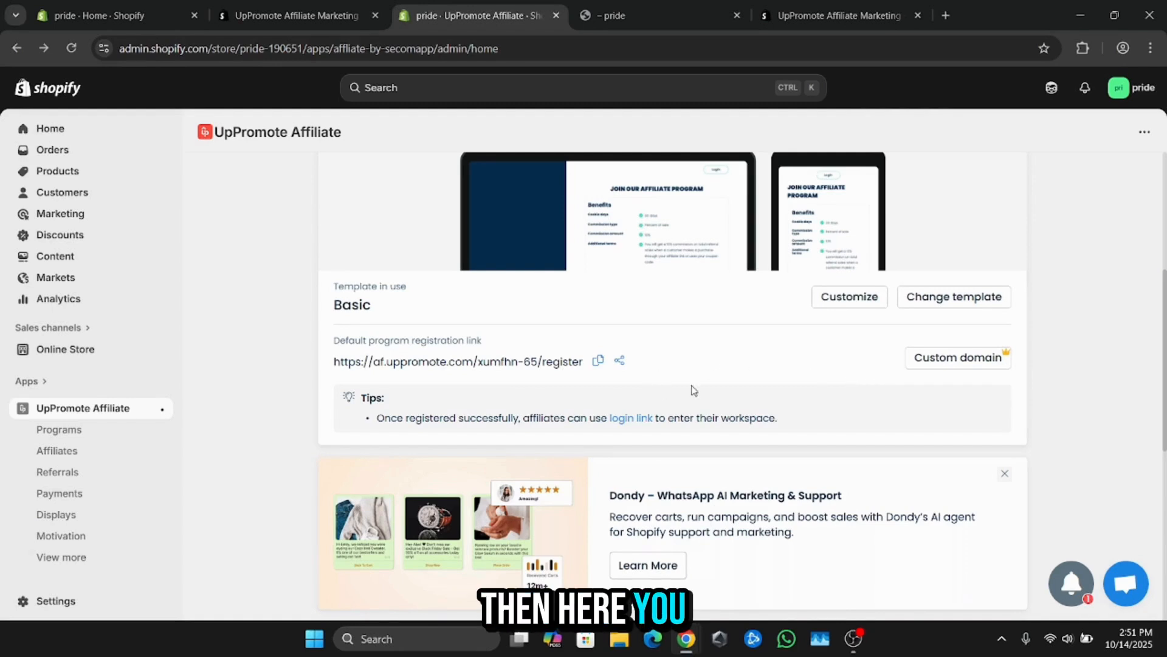
Step: Copy the default program registration link and open it in a new browser tab
left_click(598, 363)
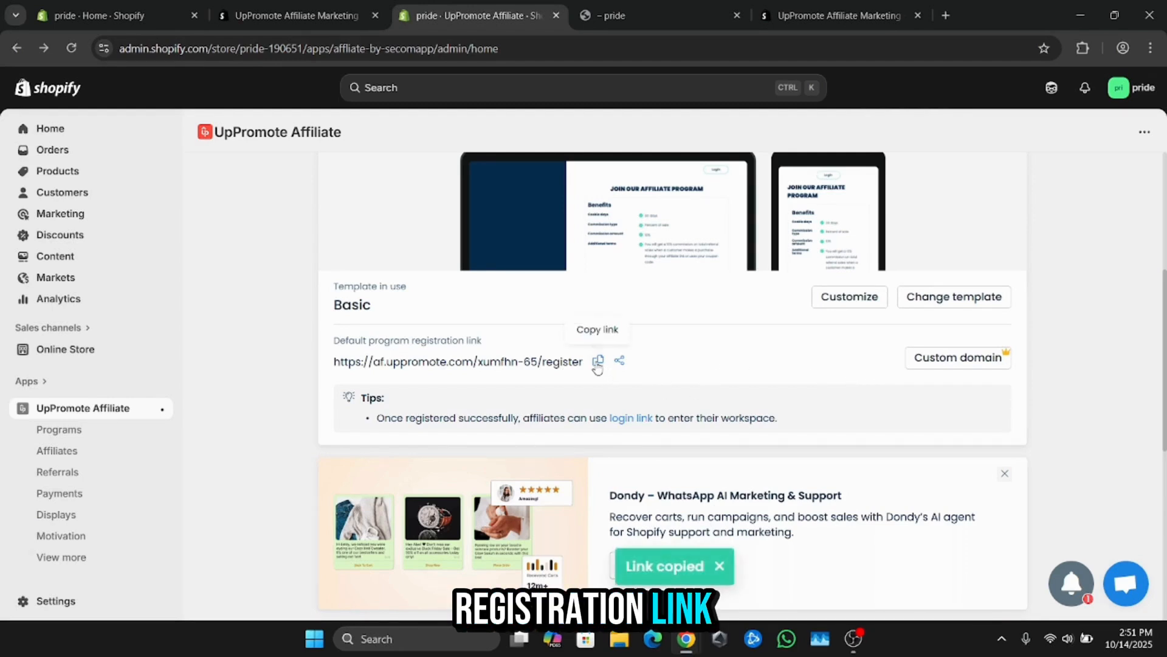
left_click(946, 15)
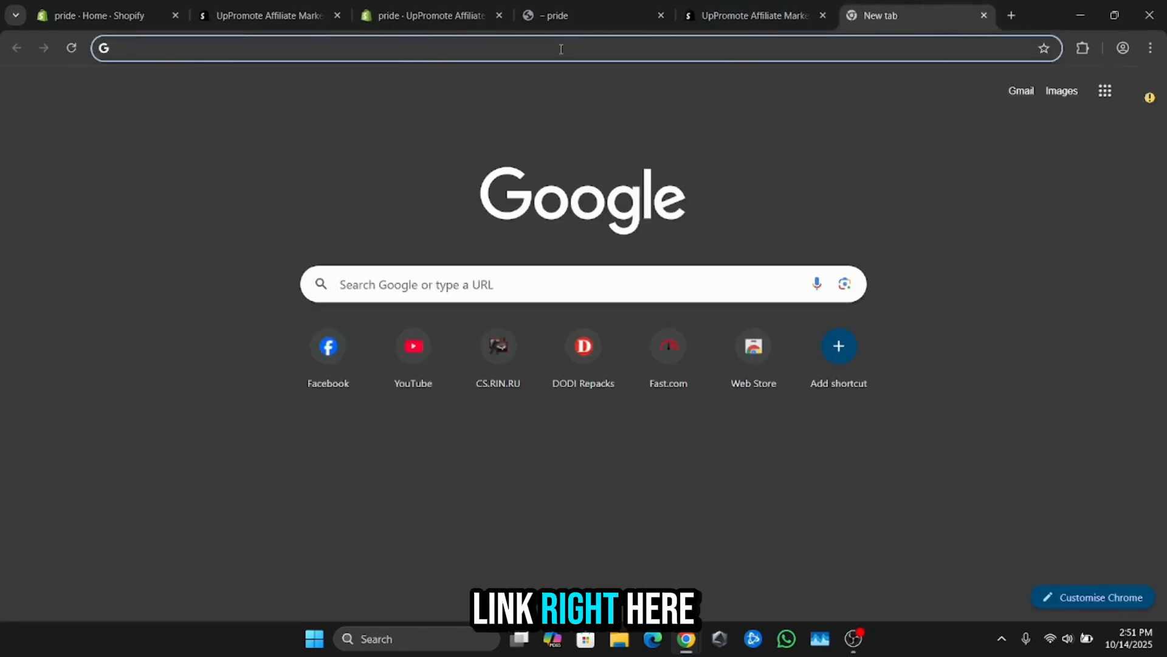
right_click(281, 46)
left_click(333, 176)
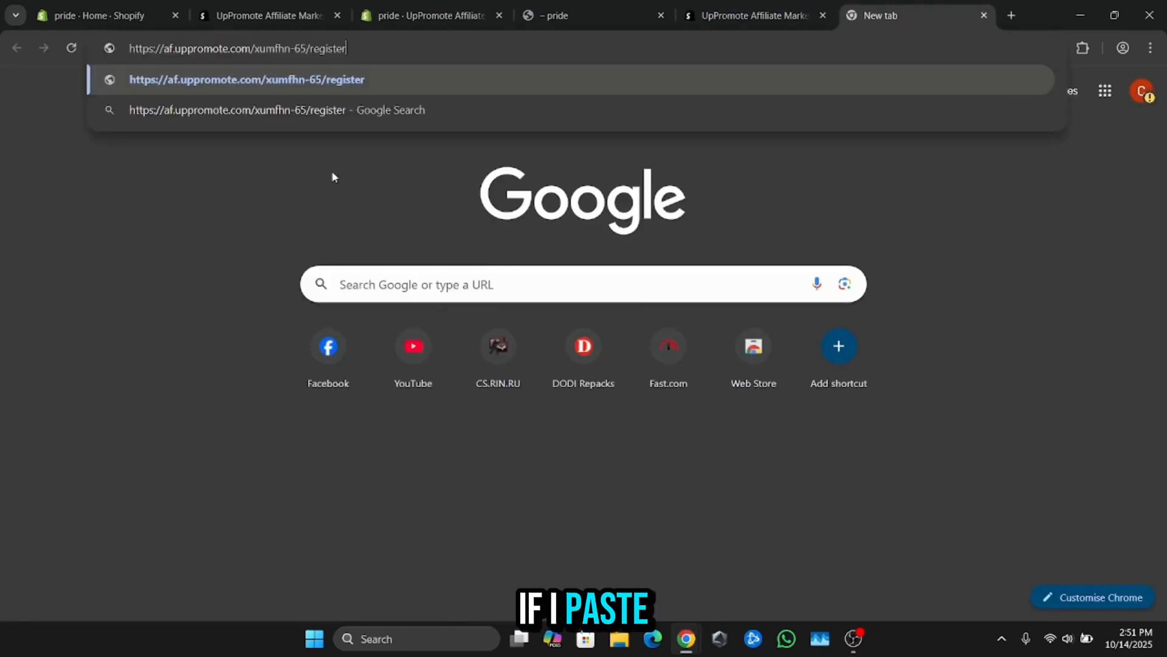
key("Return")
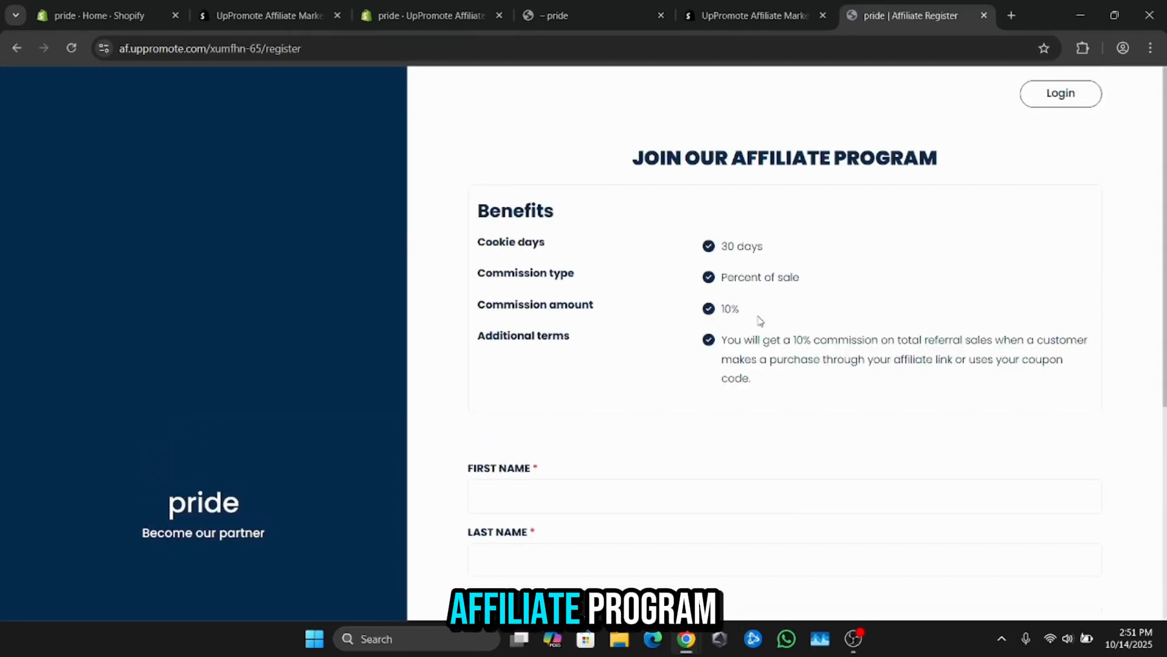
Step: Review the program benefits and sign-up fields on the affiliate registration page, and place the cursor in the first-name field
scroll(747, 327, "down", 5)
scroll(745, 323, "down", 1)
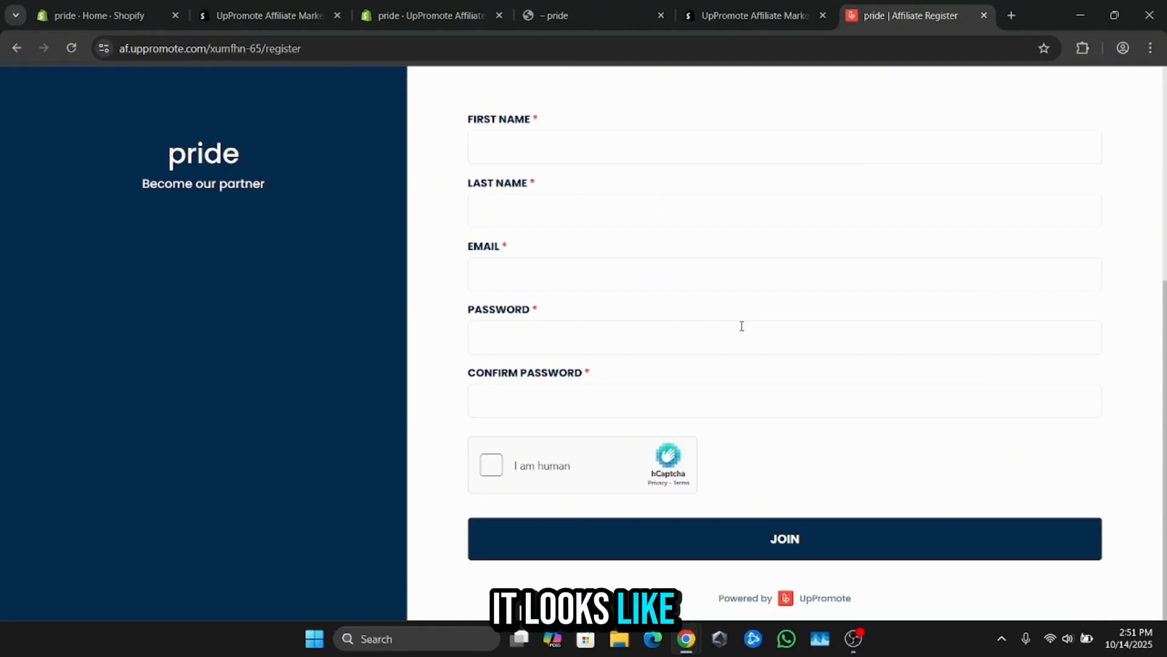
scroll(741, 328, "up", 3)
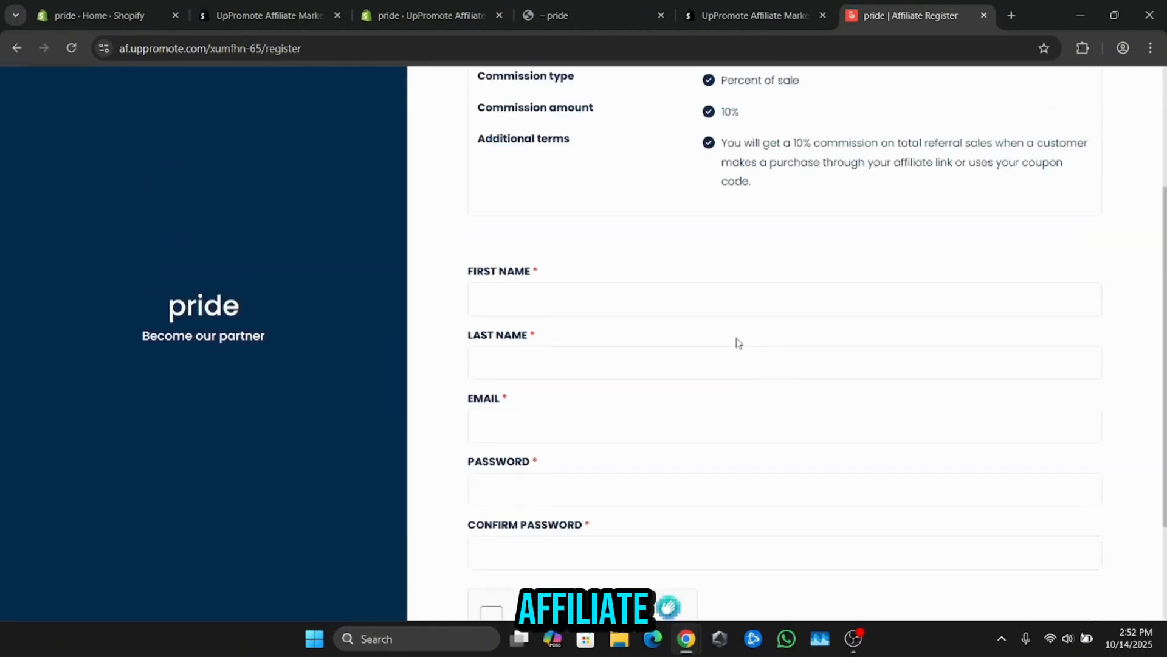
scroll(724, 345, "up", 3)
scroll(668, 340, "down", 4)
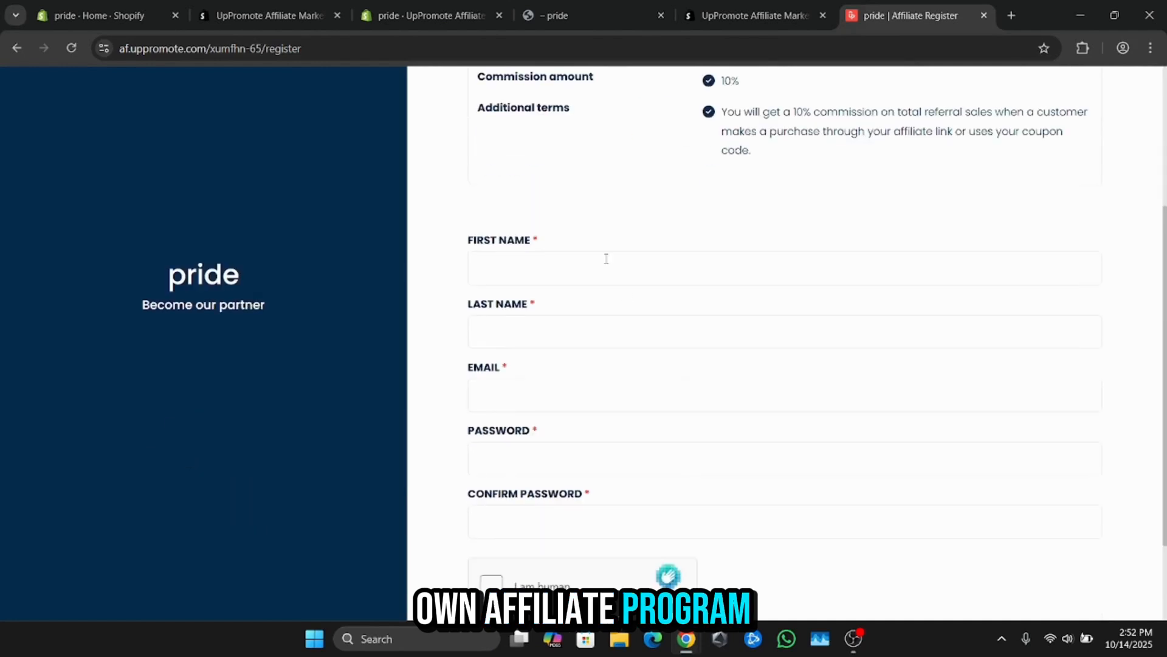
left_click(591, 266)
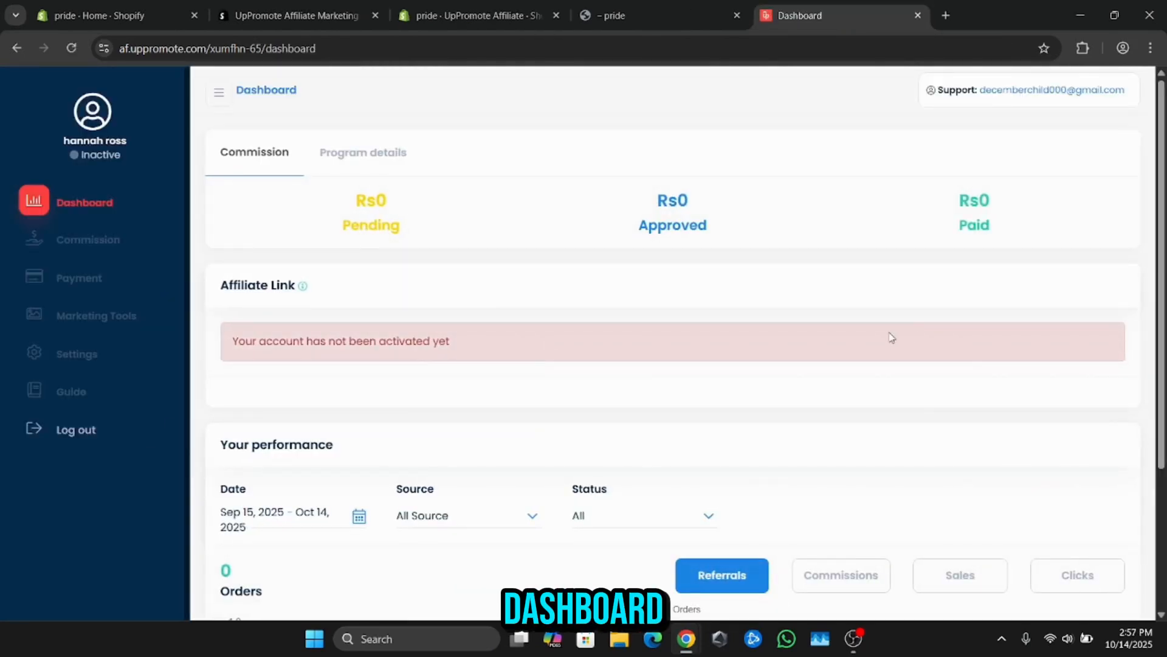
Step: Examine the affiliate dashboard's commission totals, performance chart, program details and affiliate link activation status
scroll(584, 323, "down", 3)
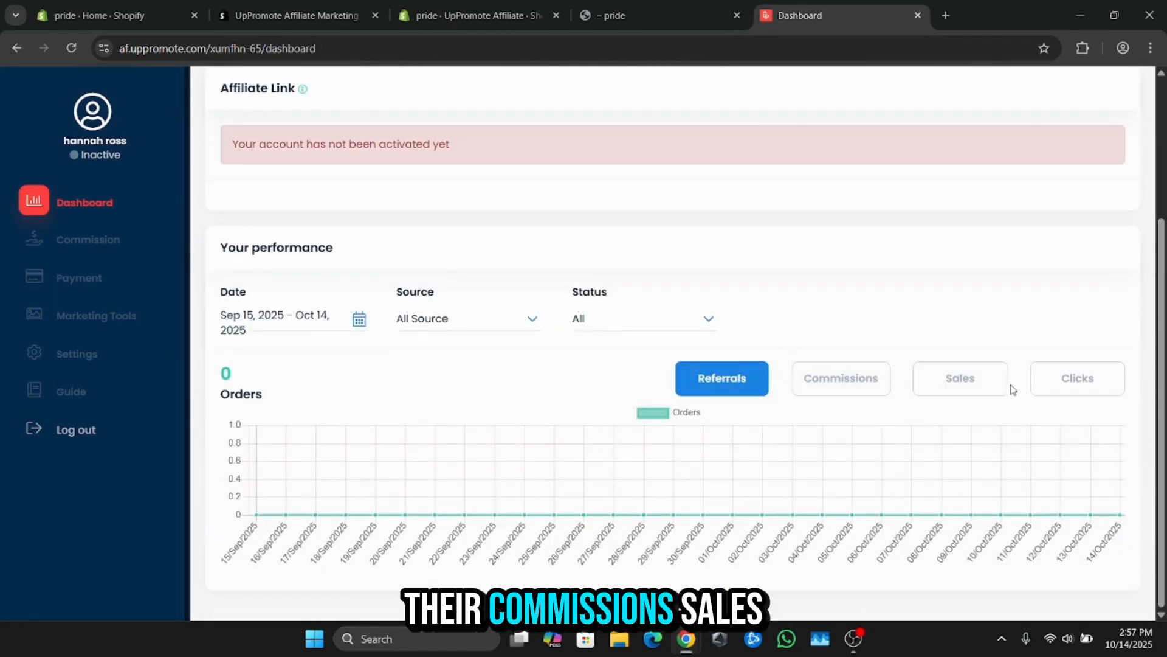
scroll(760, 367, "up", 3)
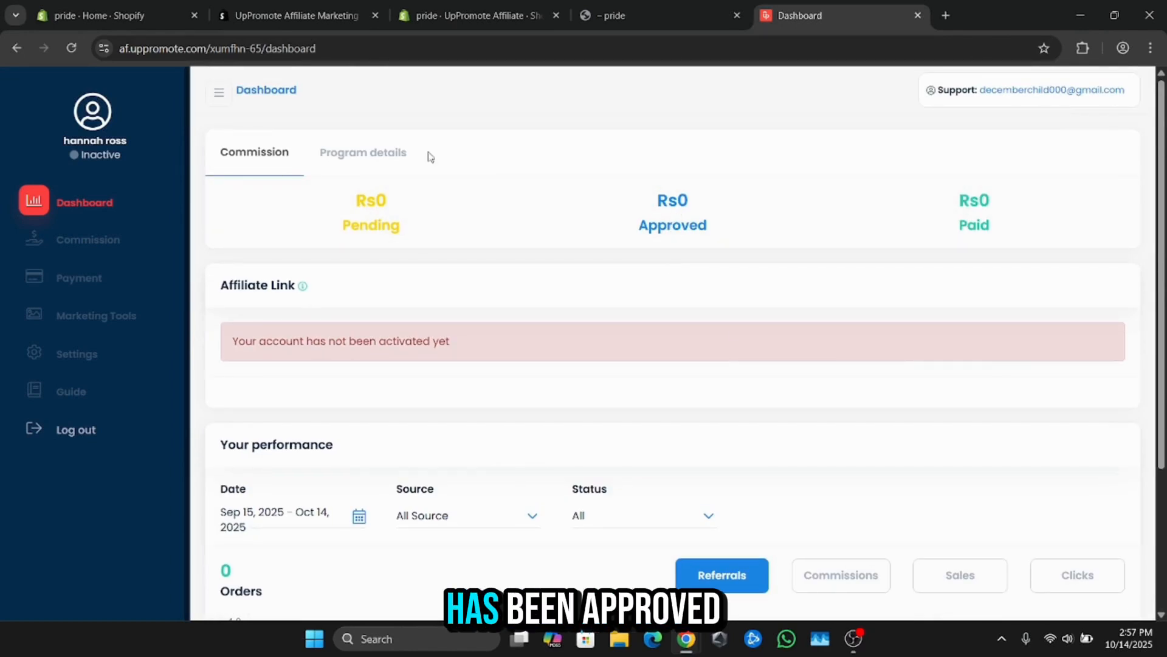
left_click(350, 154)
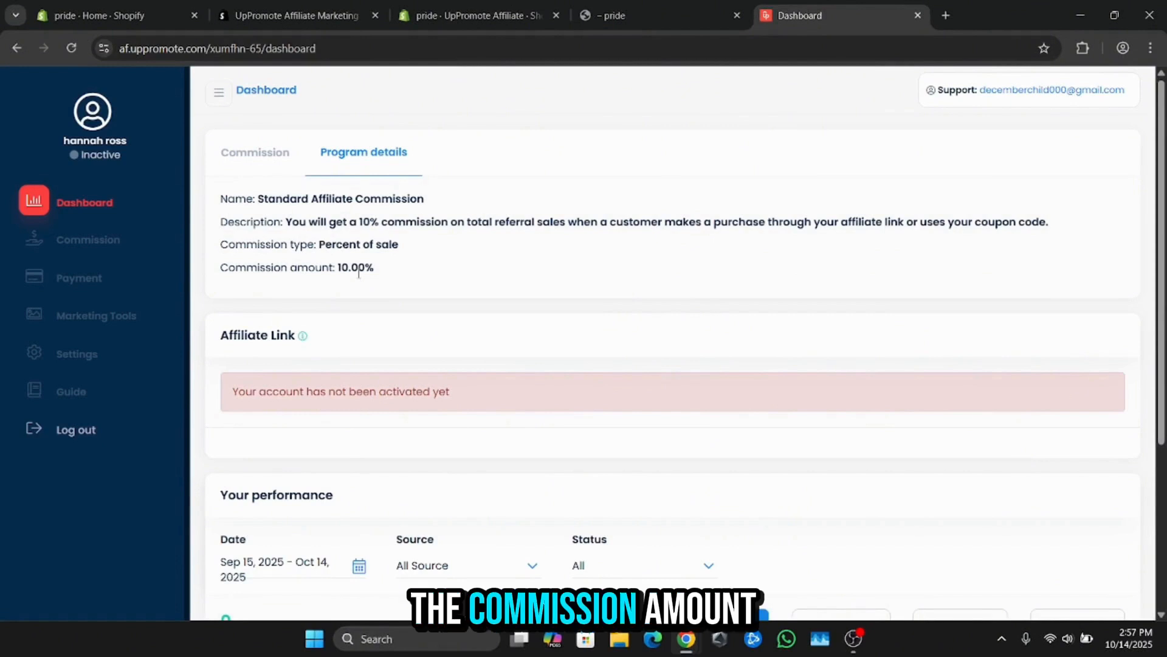
left_click_drag(228, 268, 381, 277)
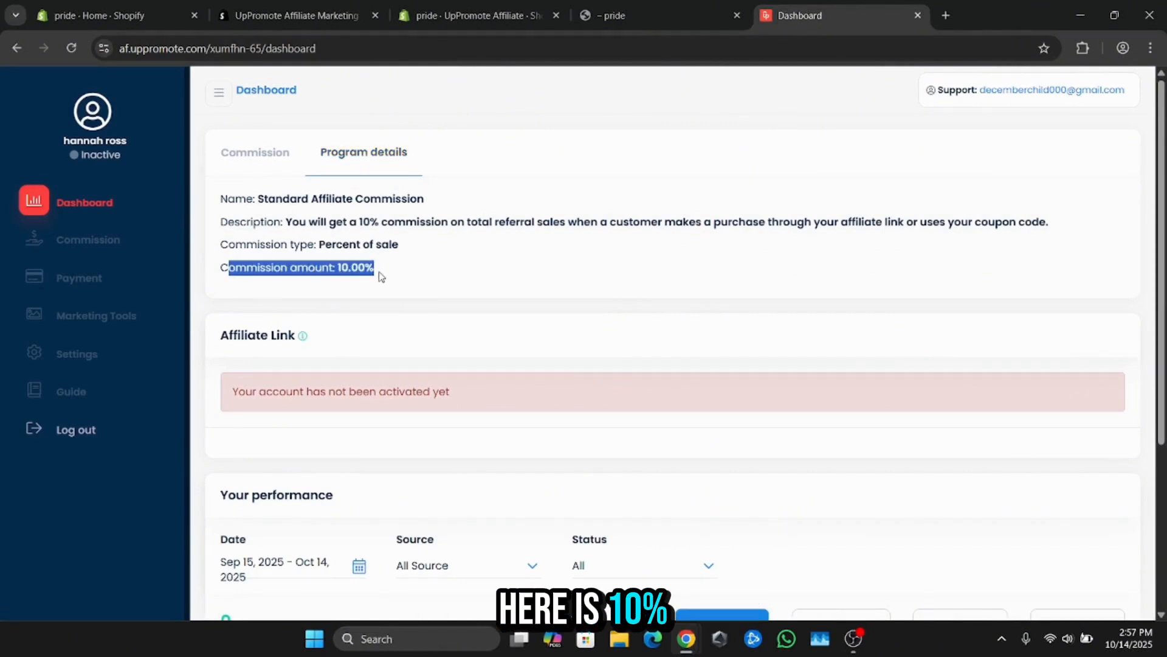
left_click(420, 270)
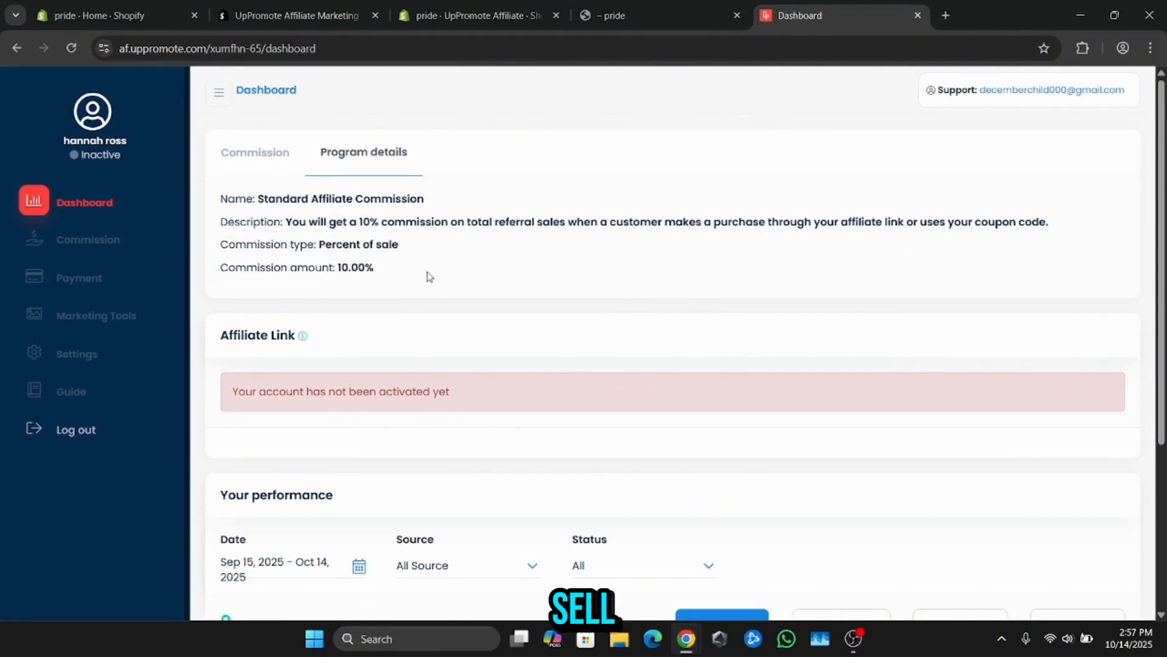
scroll(426, 286, "down", 3)
left_click_drag(457, 240, 229, 243)
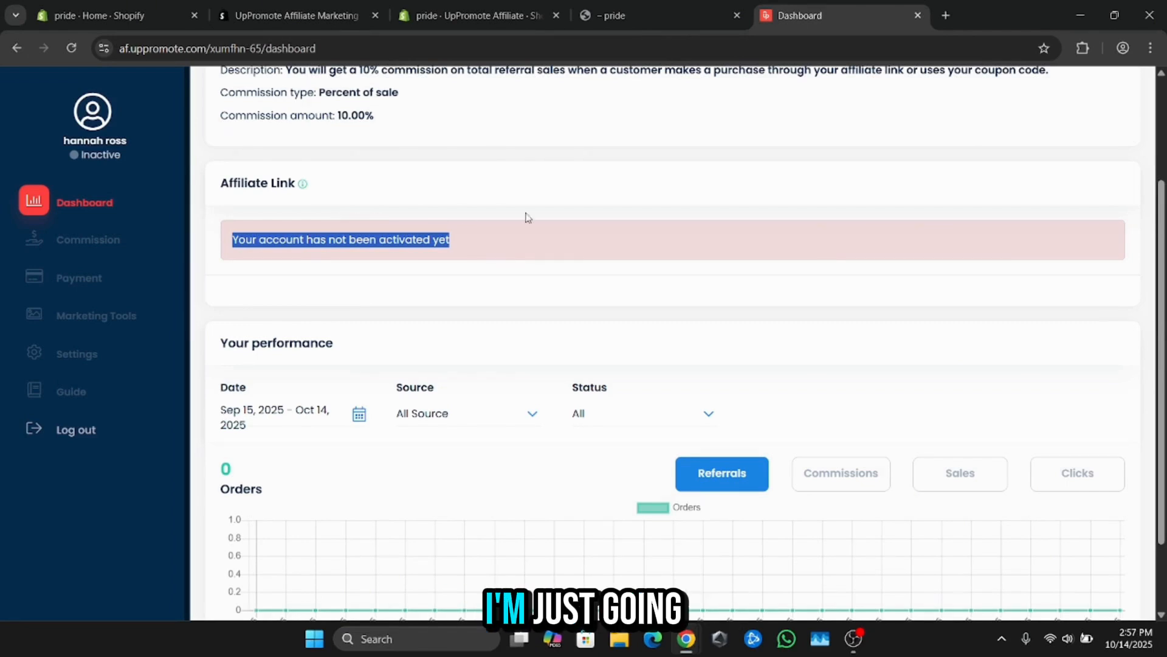
Step: Switch to the UpPromote app in the Shopify admin, open the pending affiliate from the to-do list and approve the registration
left_click(127, 23)
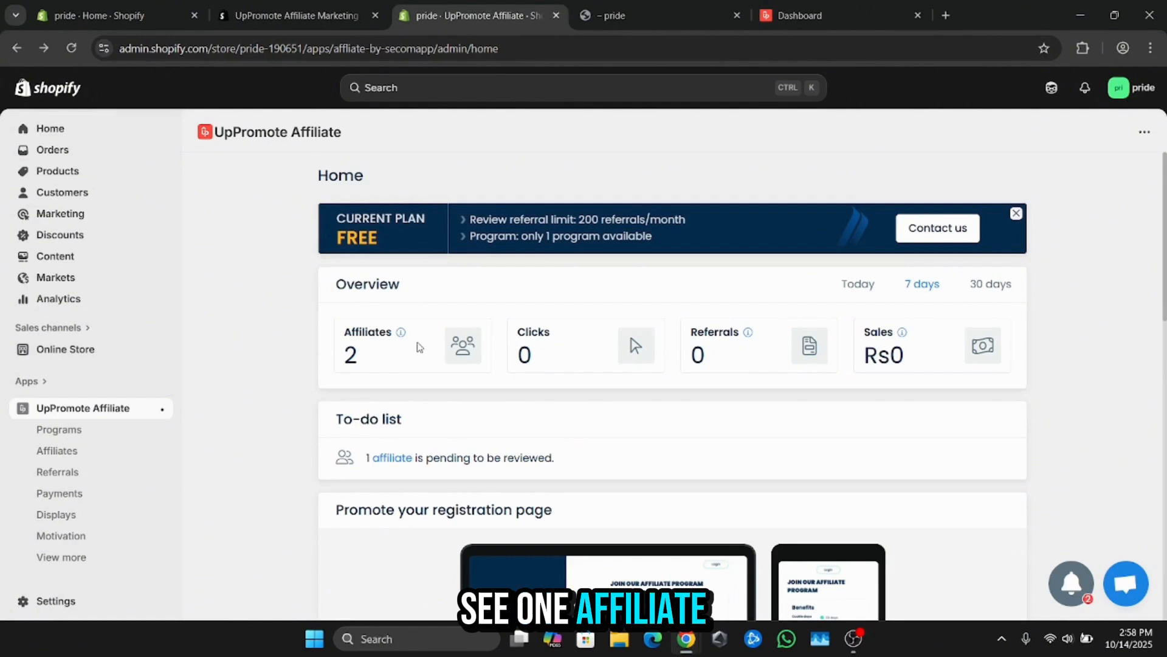
scroll(418, 347, "down", 1)
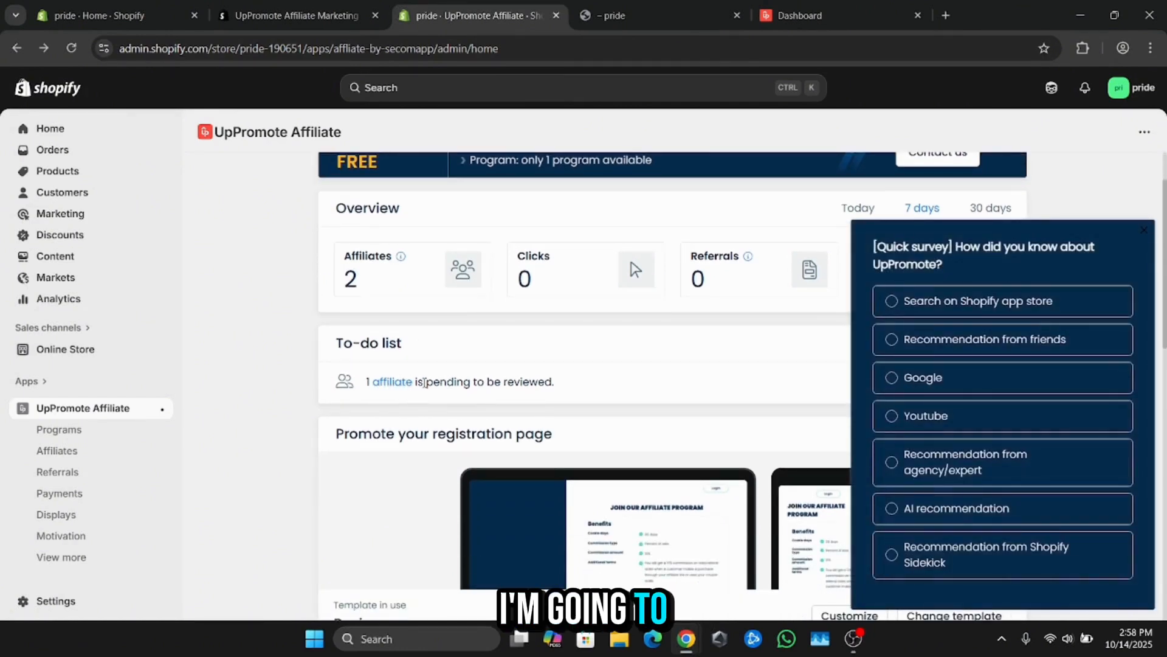
left_click(393, 383)
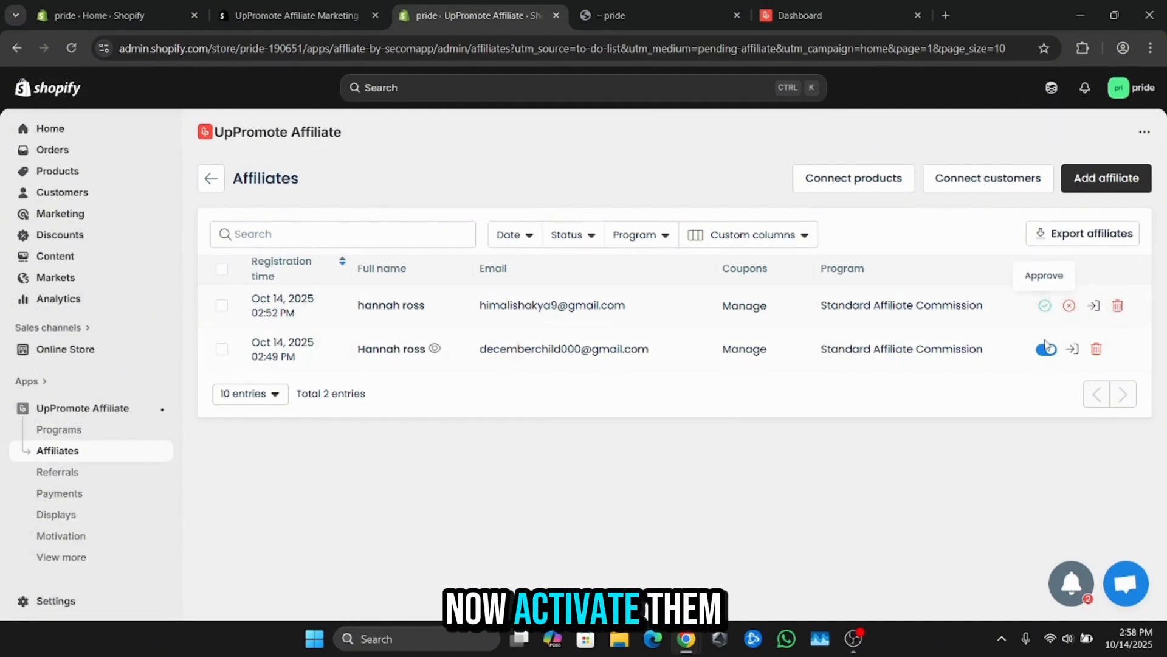
left_click(1045, 305)
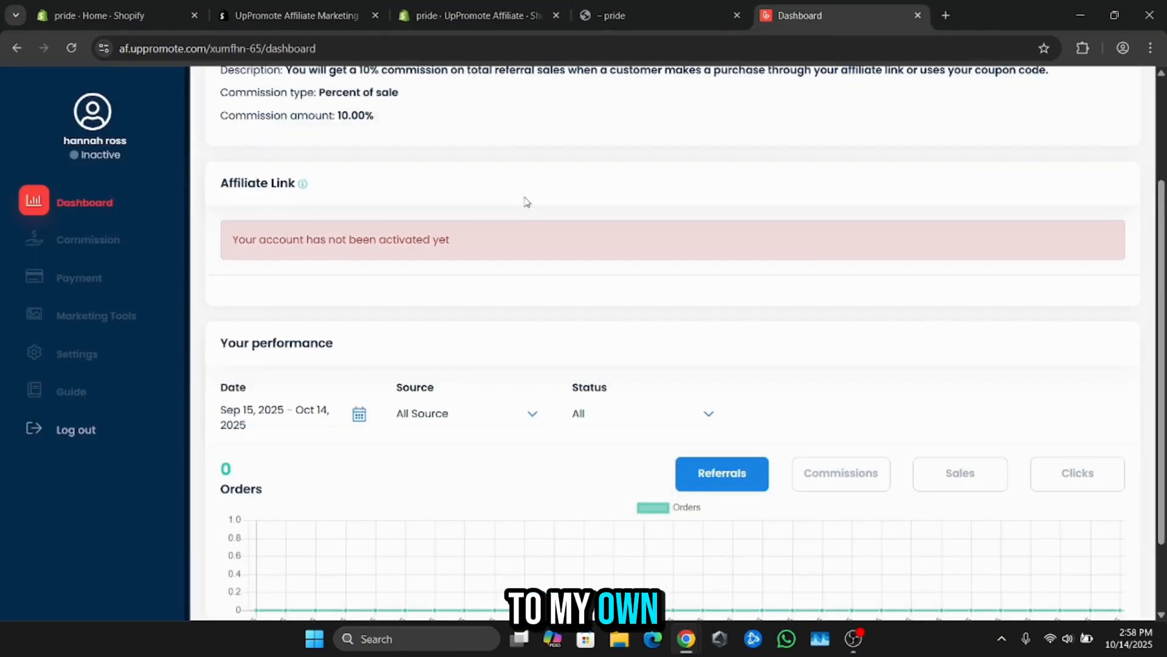
Step: Return to the affiliate dashboard, reload it and copy the default affiliate link
right_click(526, 201)
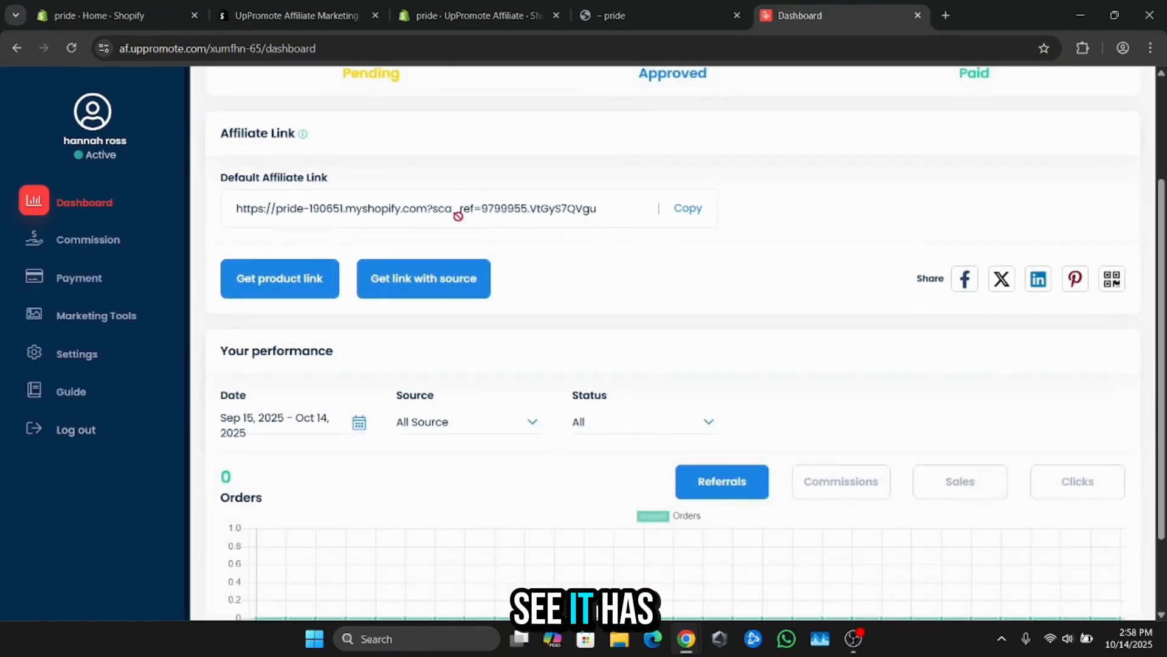
left_click(689, 210)
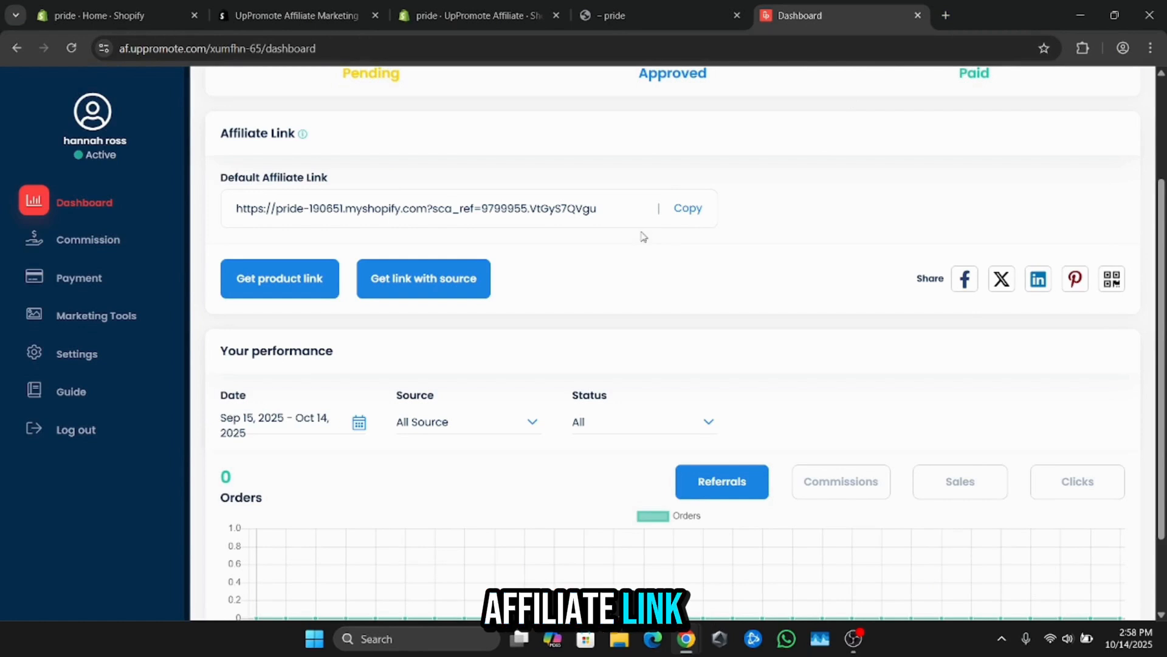
scroll(643, 237, "up", 1)
scroll(643, 238, "up", 2)
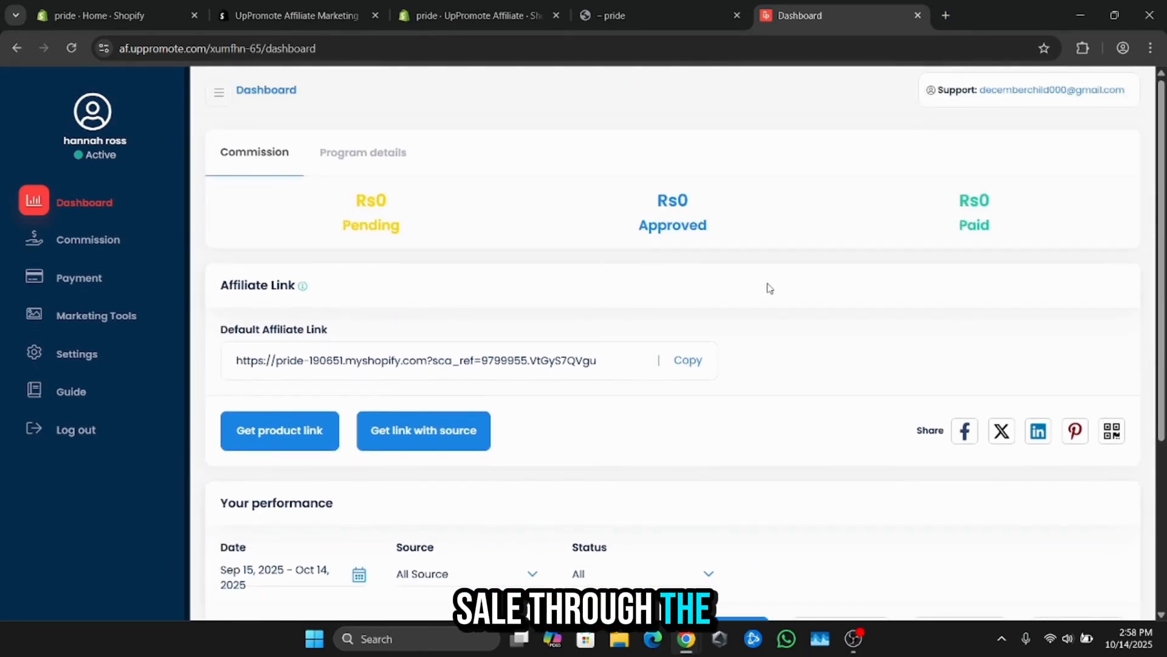
Step: Look over the product link generator with the "Search for a product or browse product list" method, close it and view the marketing tools
left_click(273, 431)
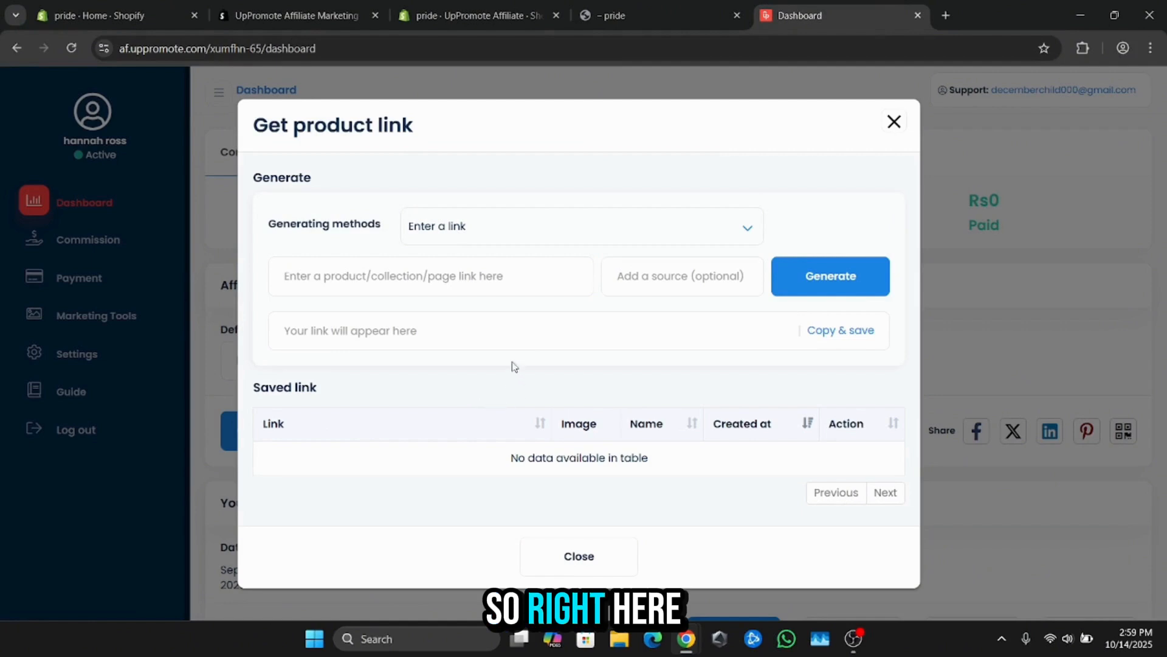
left_click(723, 234)
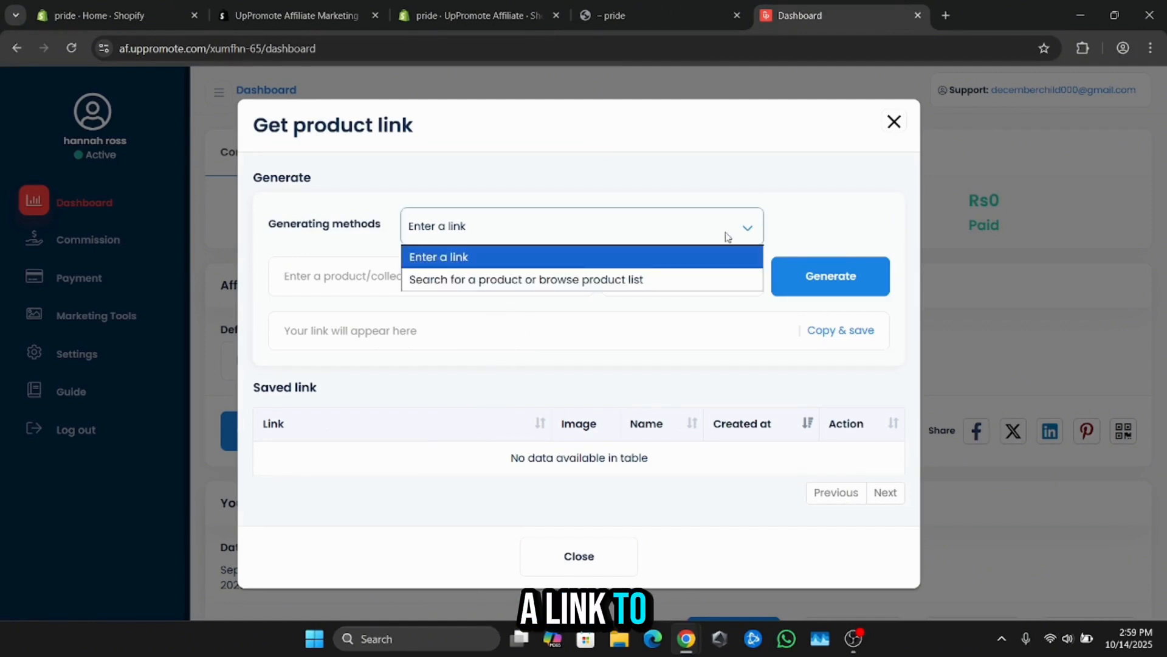
left_click(539, 280)
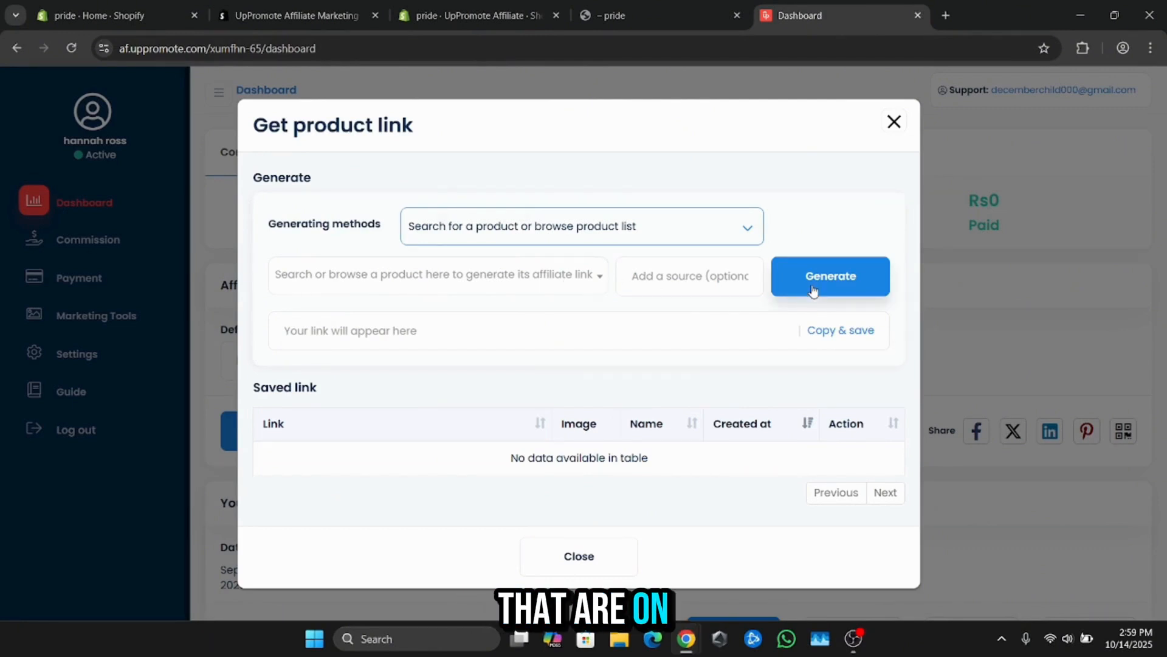
left_click(895, 123)
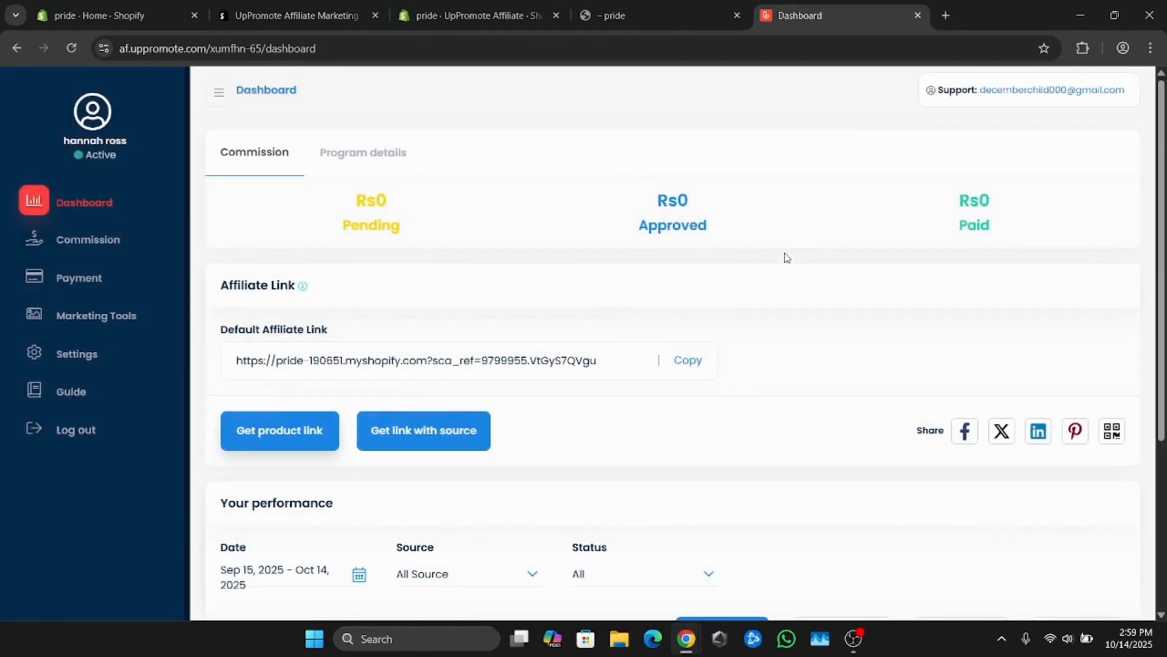
left_click(69, 317)
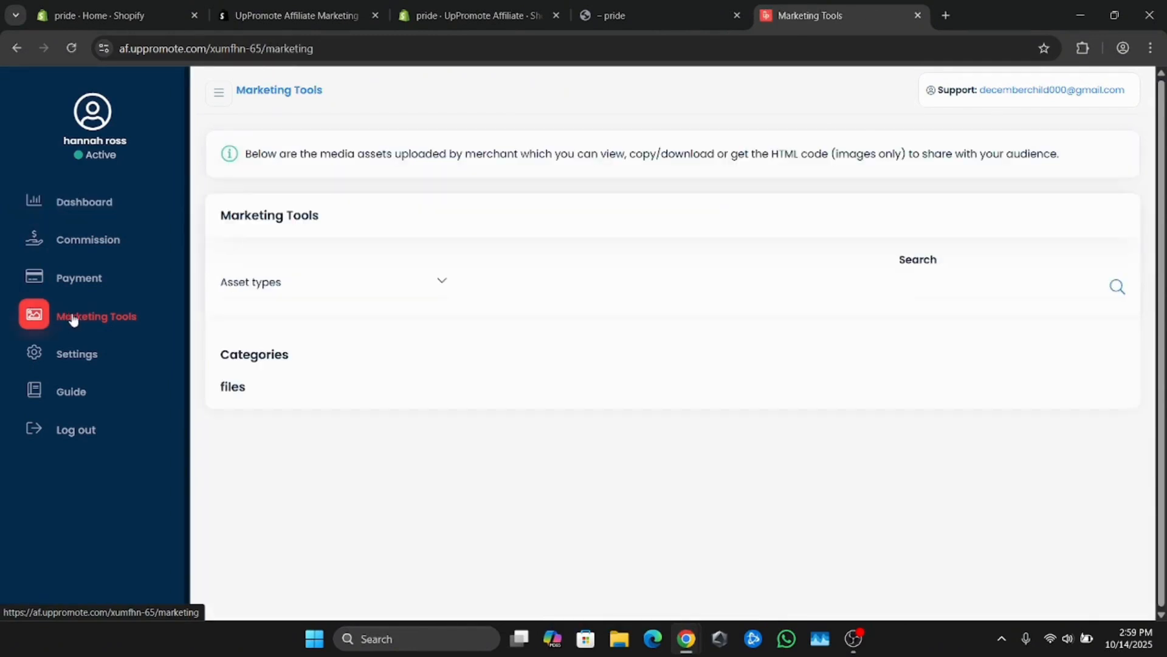
Step: Return to the Shopify admin and look through UpPromote's Referrals, Payments, Displays and Motivation pages
left_click(279, 17)
left_click(414, 17)
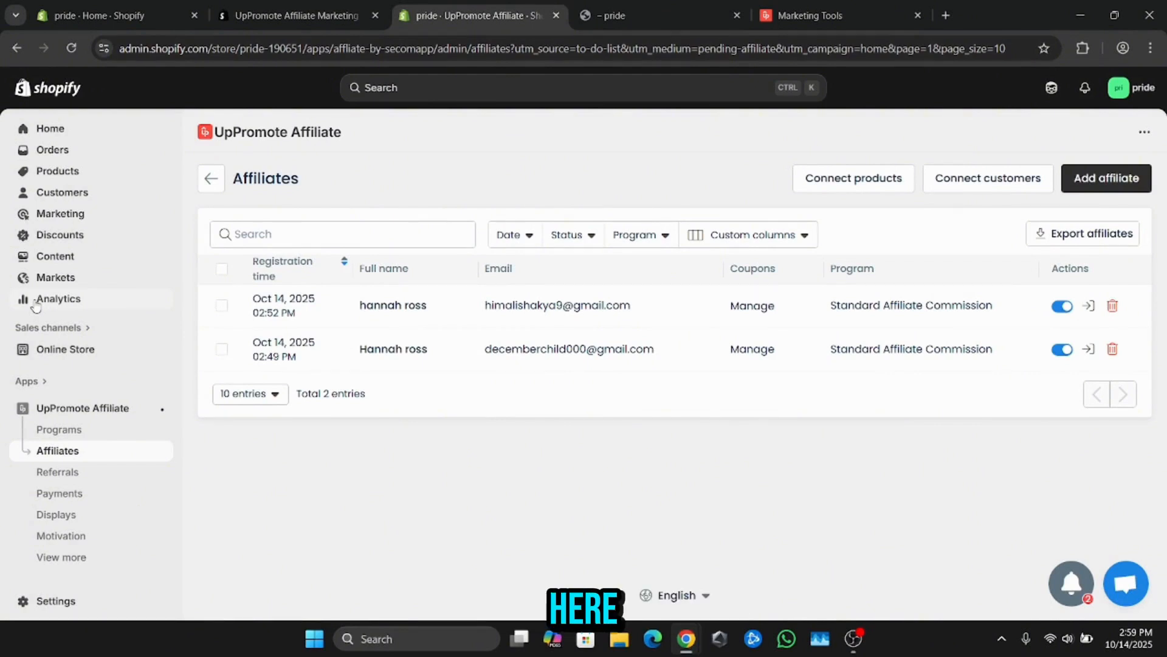
left_click(68, 472)
left_click(81, 494)
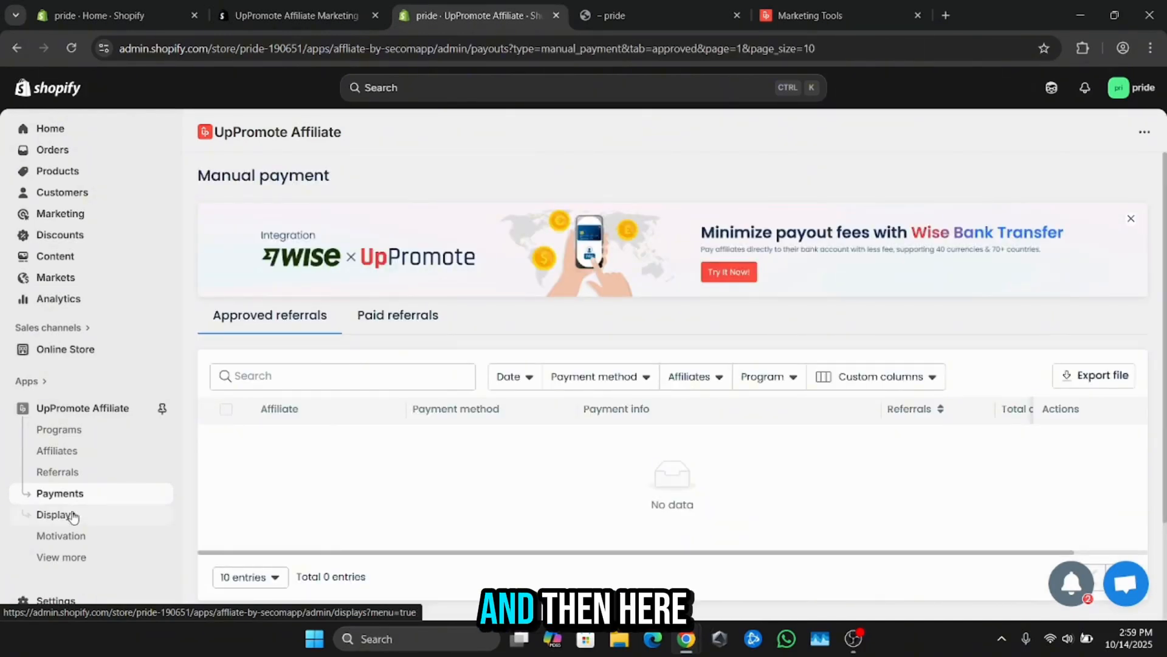
left_click(73, 516)
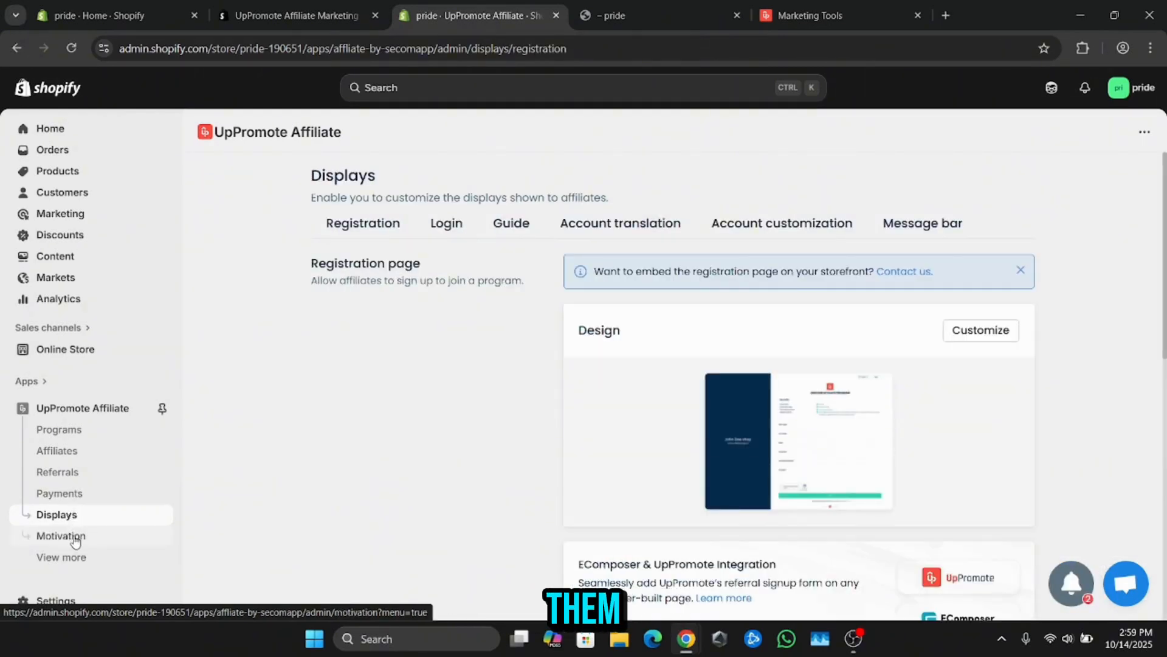
left_click(75, 537)
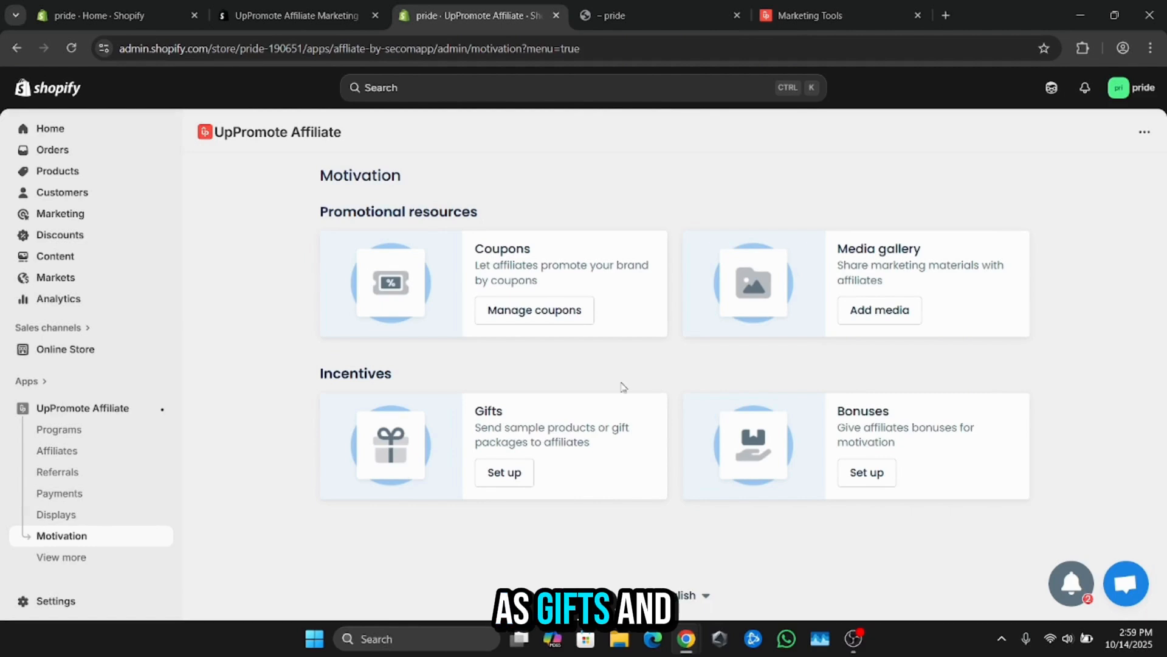
Step: Expand UpPromote's remaining pages and examine the Outreach options for affiliate recruitment and communication
left_click(60, 557)
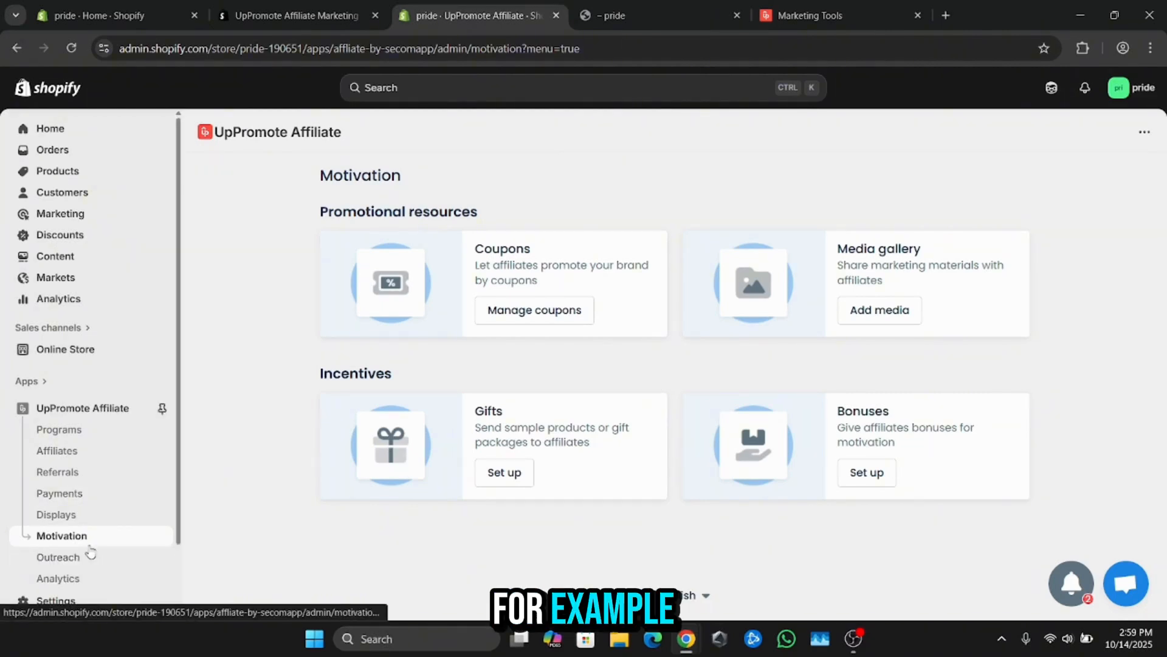
scroll(91, 535, "down", 1)
left_click(79, 480)
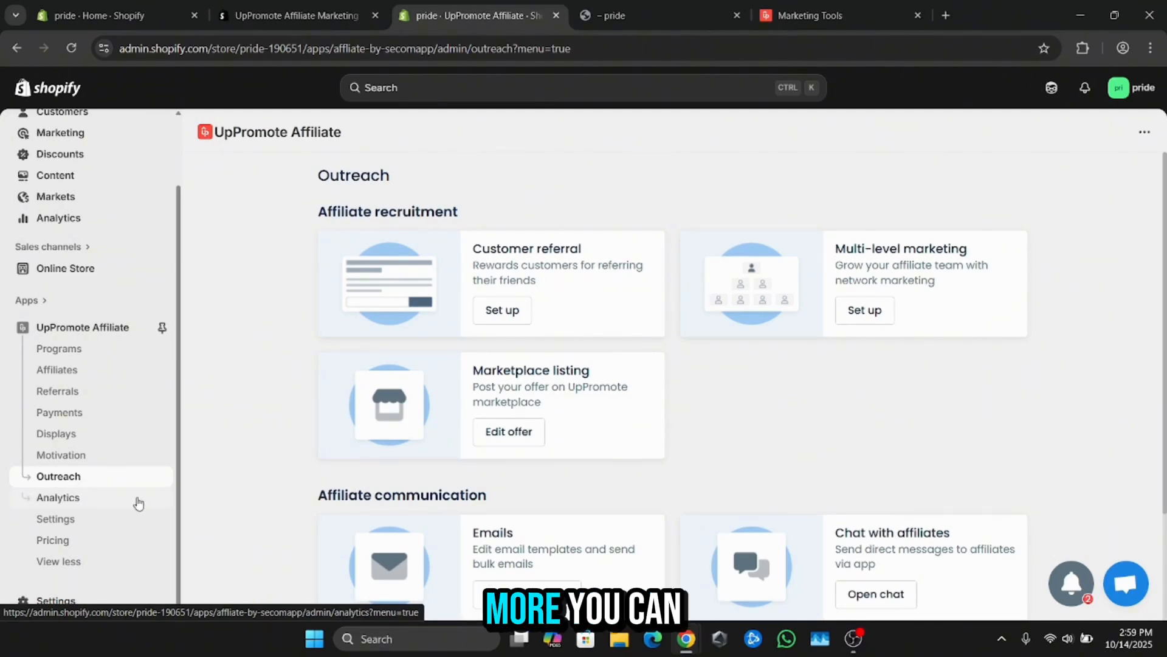
scroll(701, 409, "down", 2)
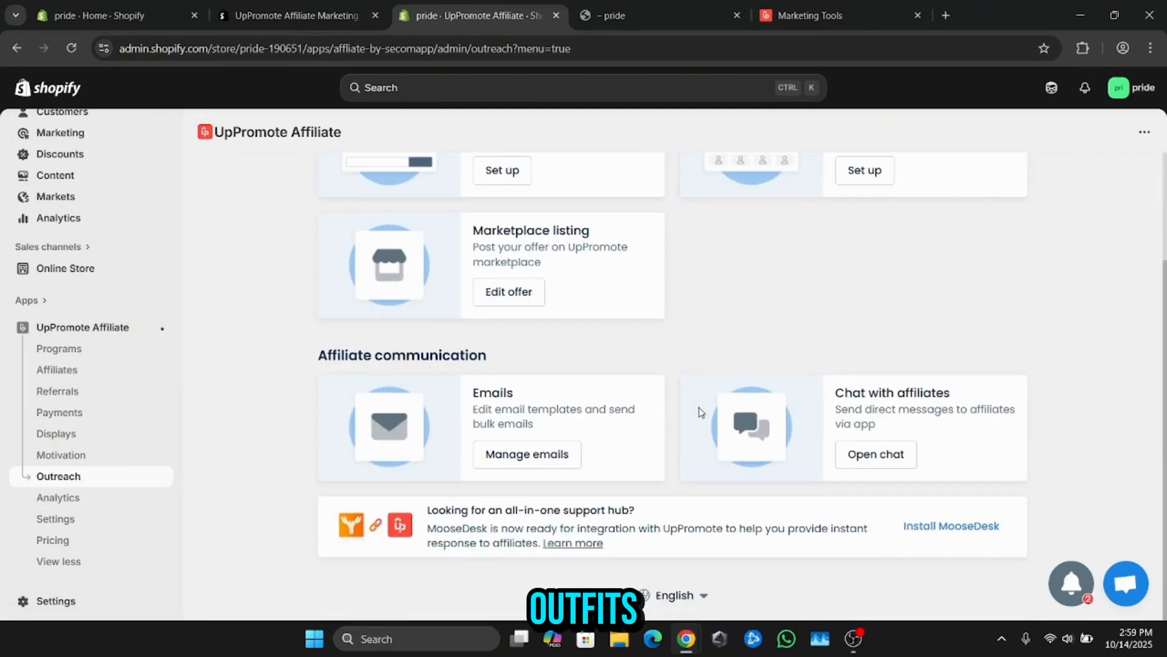
scroll(699, 413, "up", 2)
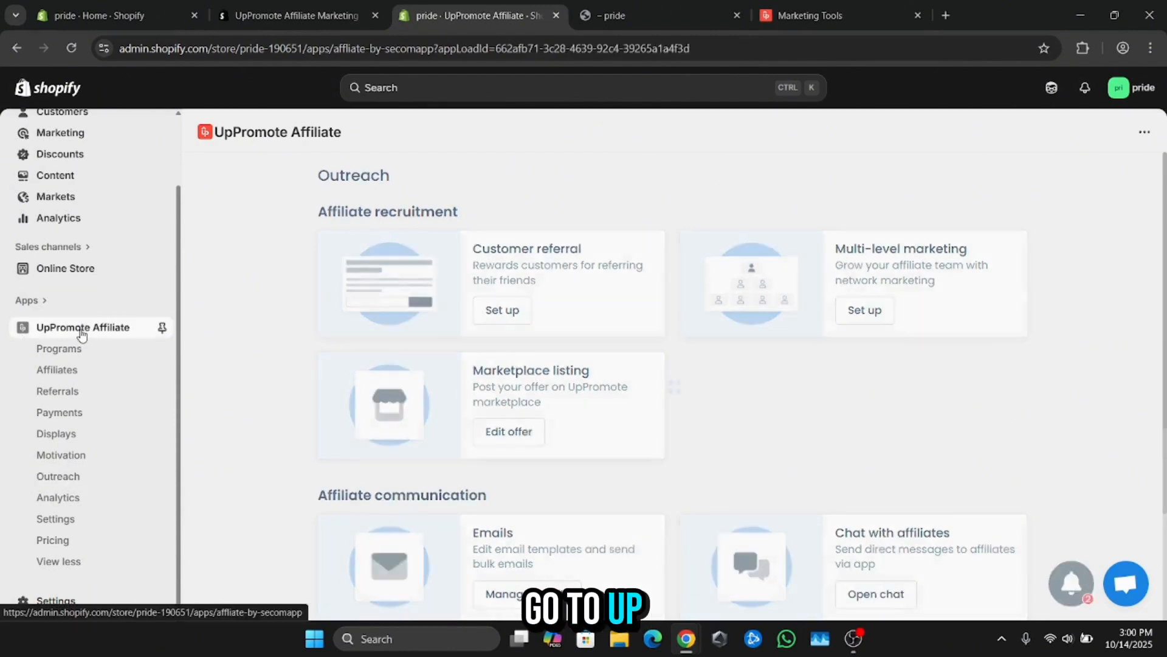
Step: Go back to UpPromote's home page and copy the default program registration link
left_click(83, 331)
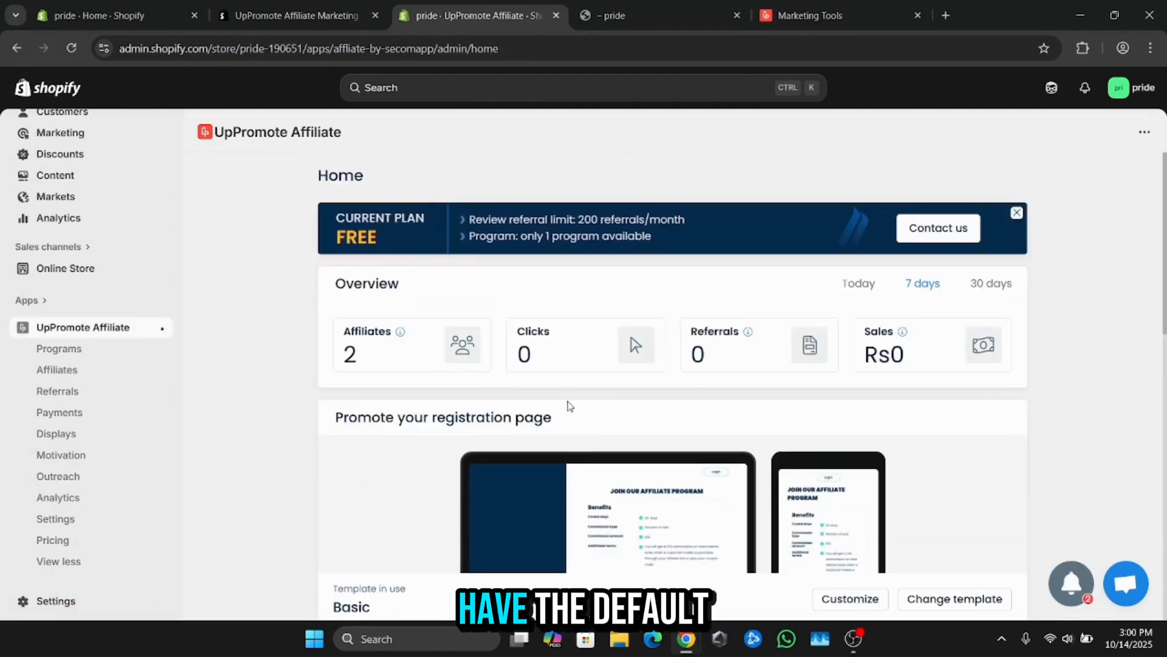
scroll(570, 405, "down", 4)
scroll(572, 413, "down", 1)
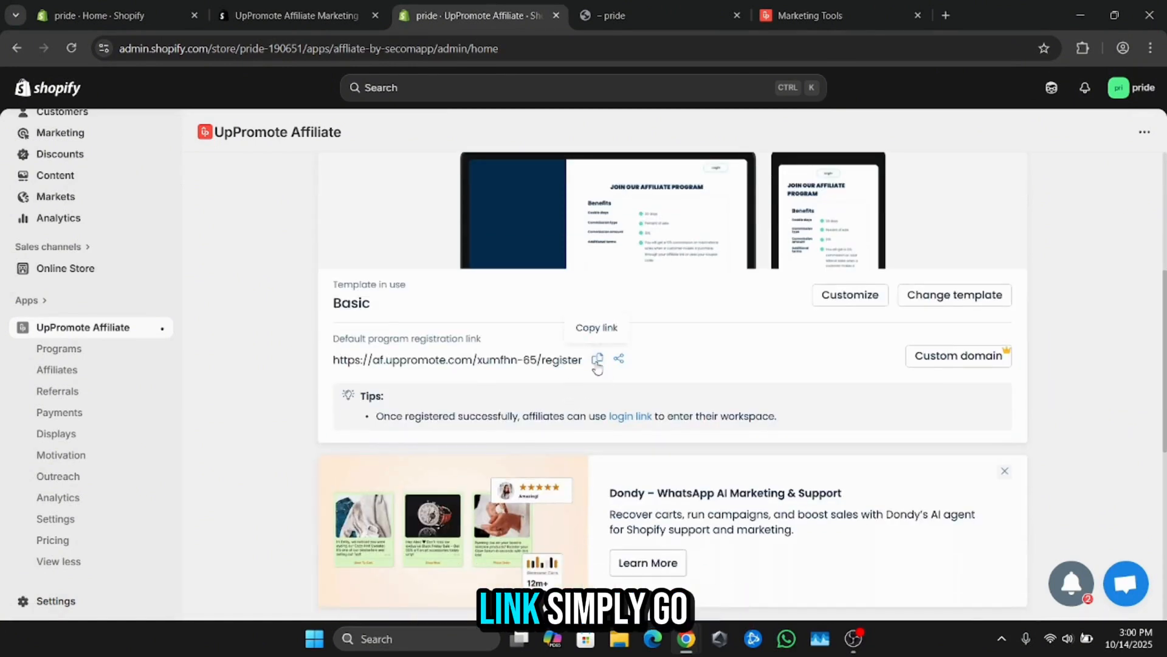
left_click(597, 360)
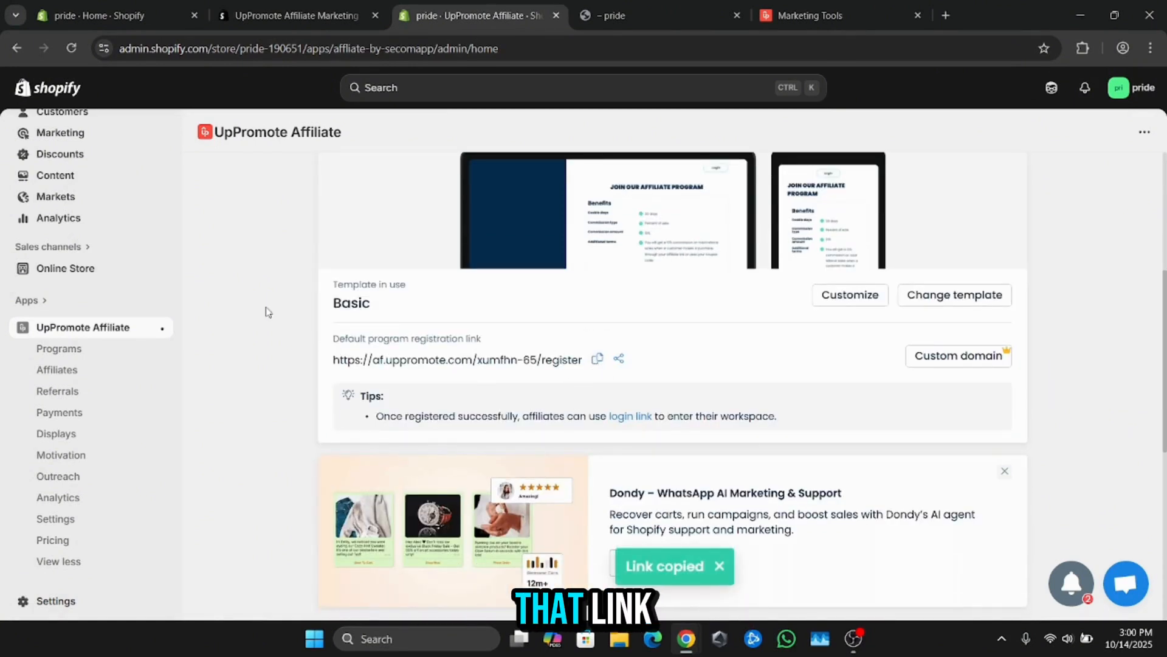
Step: Open the current Horizon theme in the theme editor and select the footer text block under the "Join our email list" heading
left_click(68, 270)
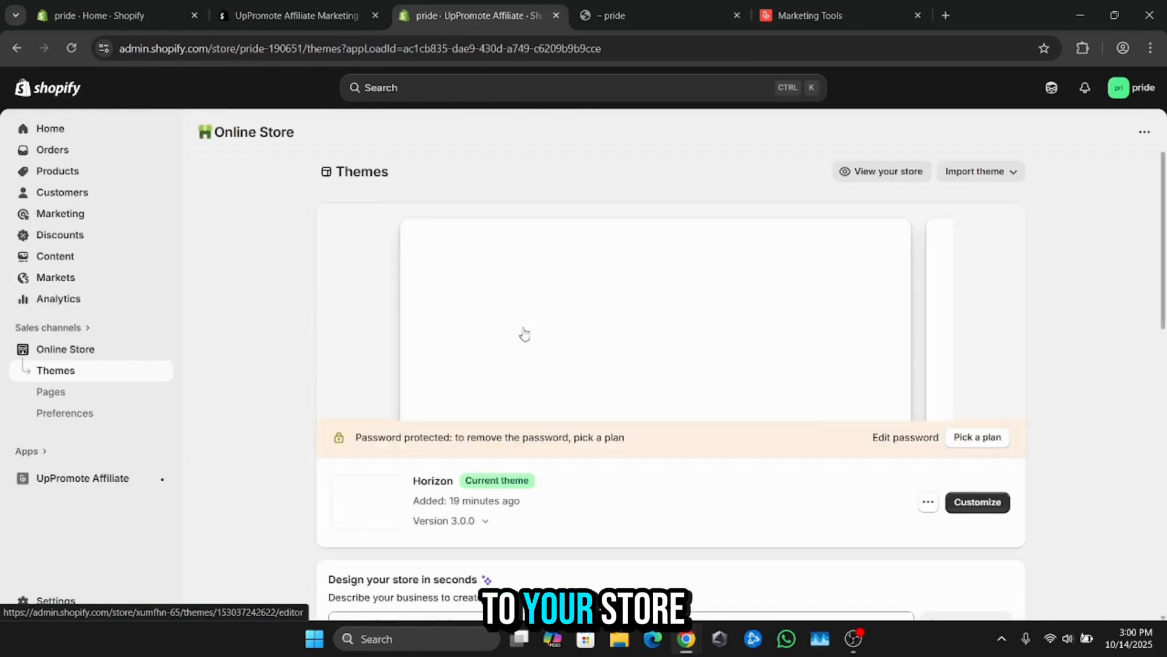
left_click(985, 501)
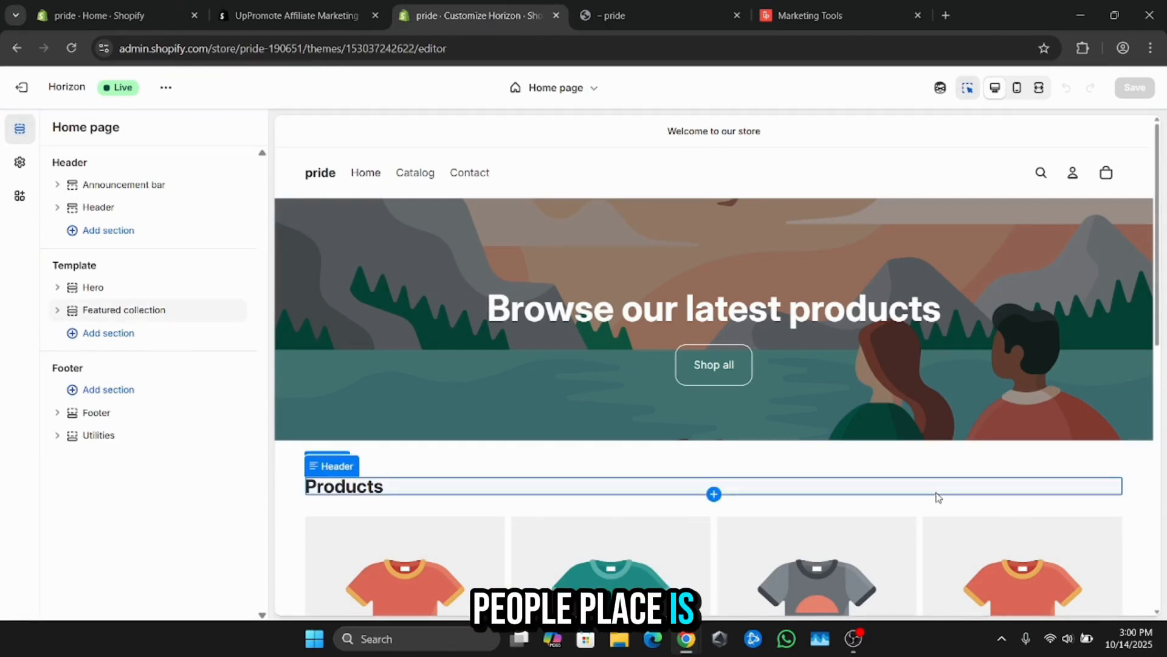
scroll(373, 519, "down", 5)
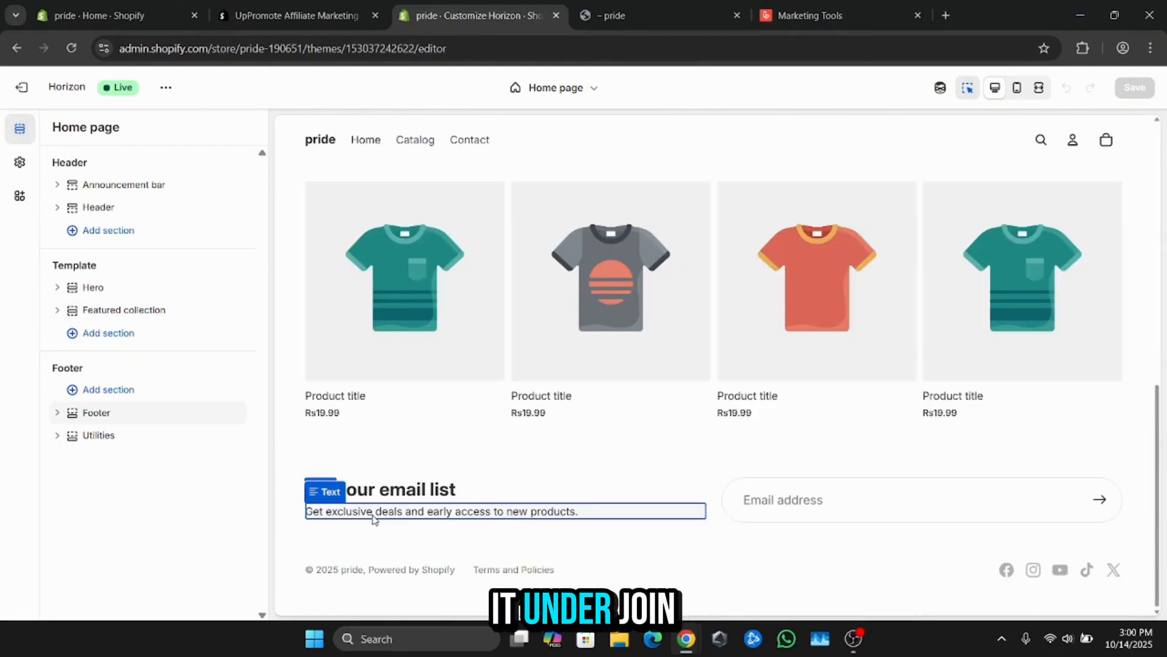
left_click(374, 519)
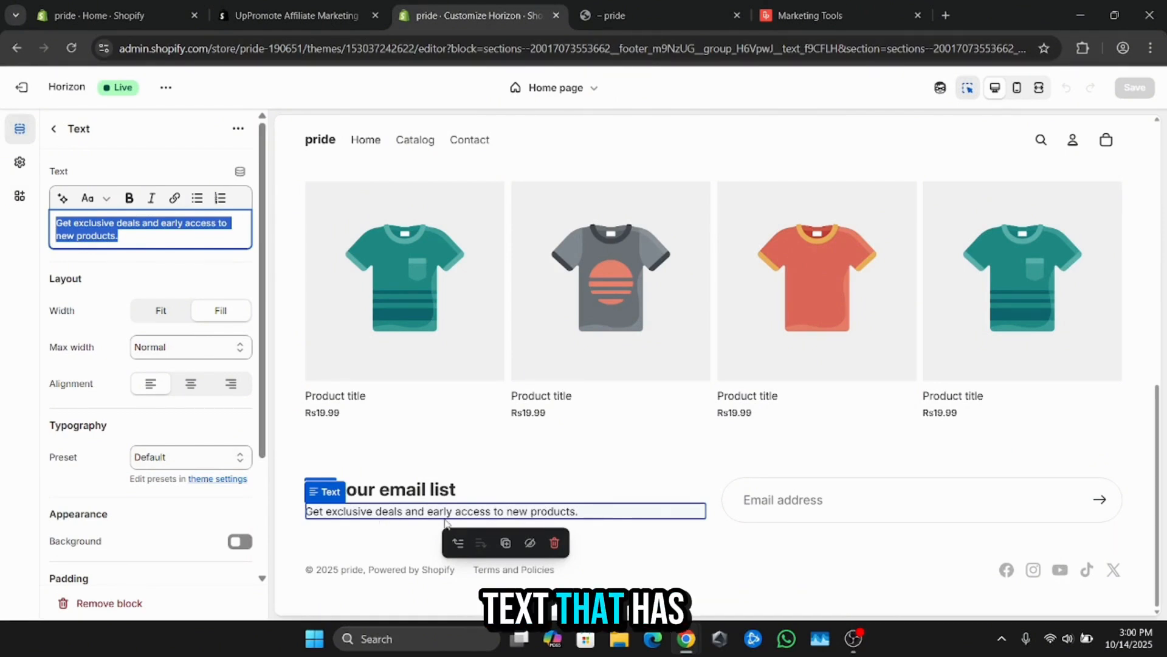
Step: Replace the footer text under the email list heading with "join our affiliate program"
key("BackSpace")
type("joi")
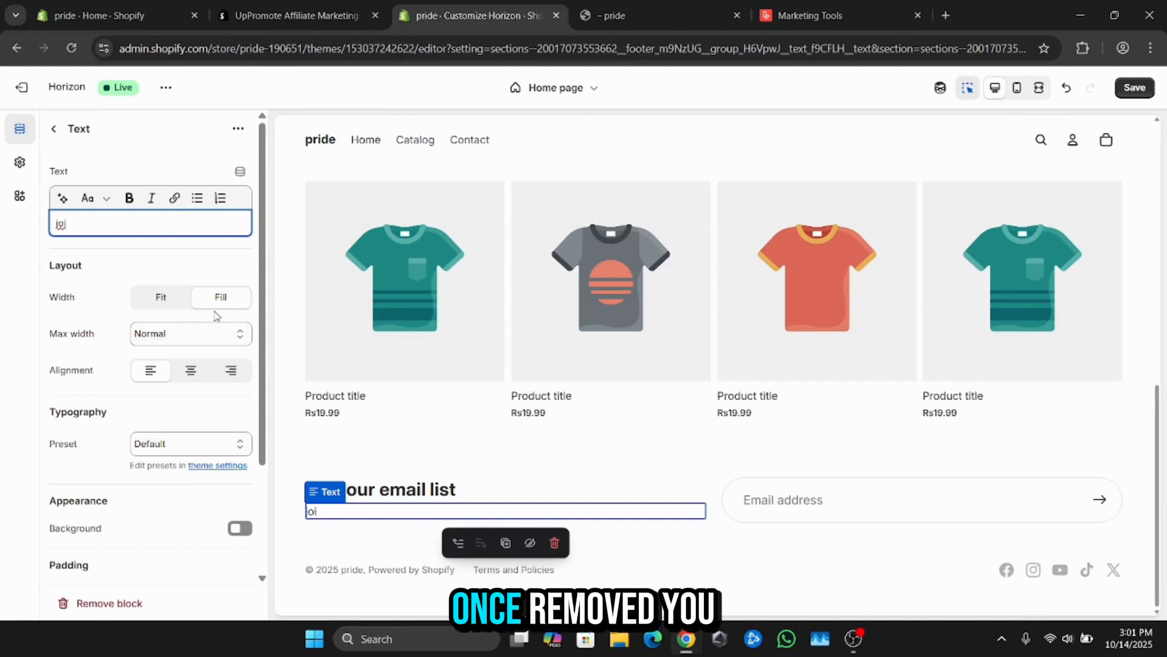
type("n our affiliate")
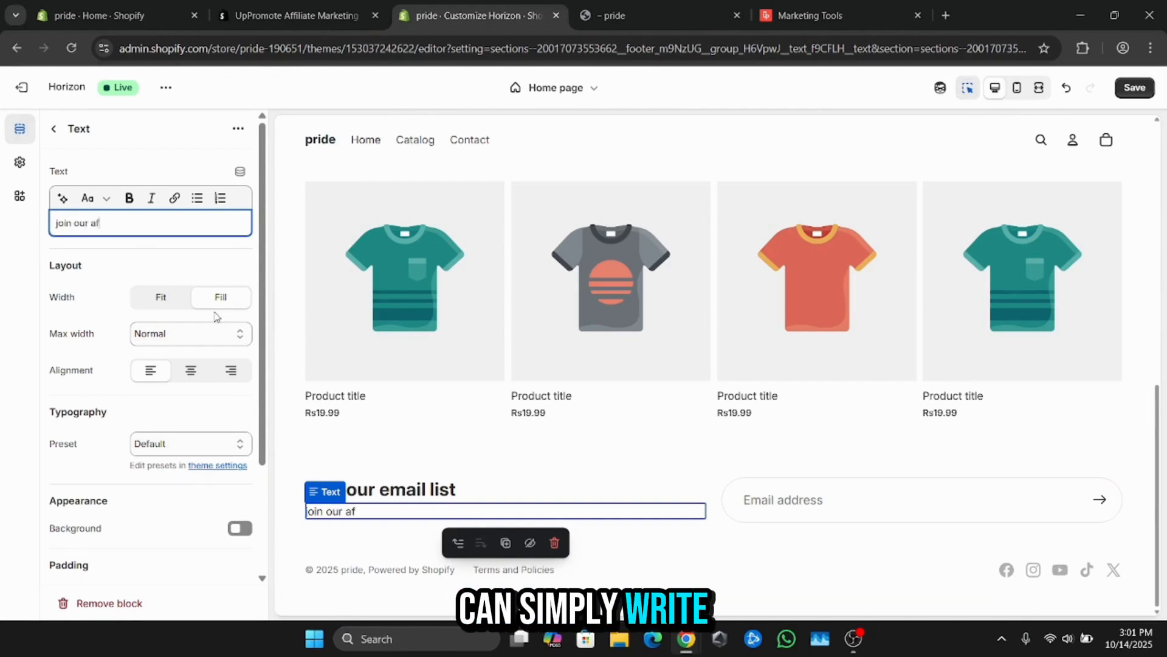
right_click(216, 316)
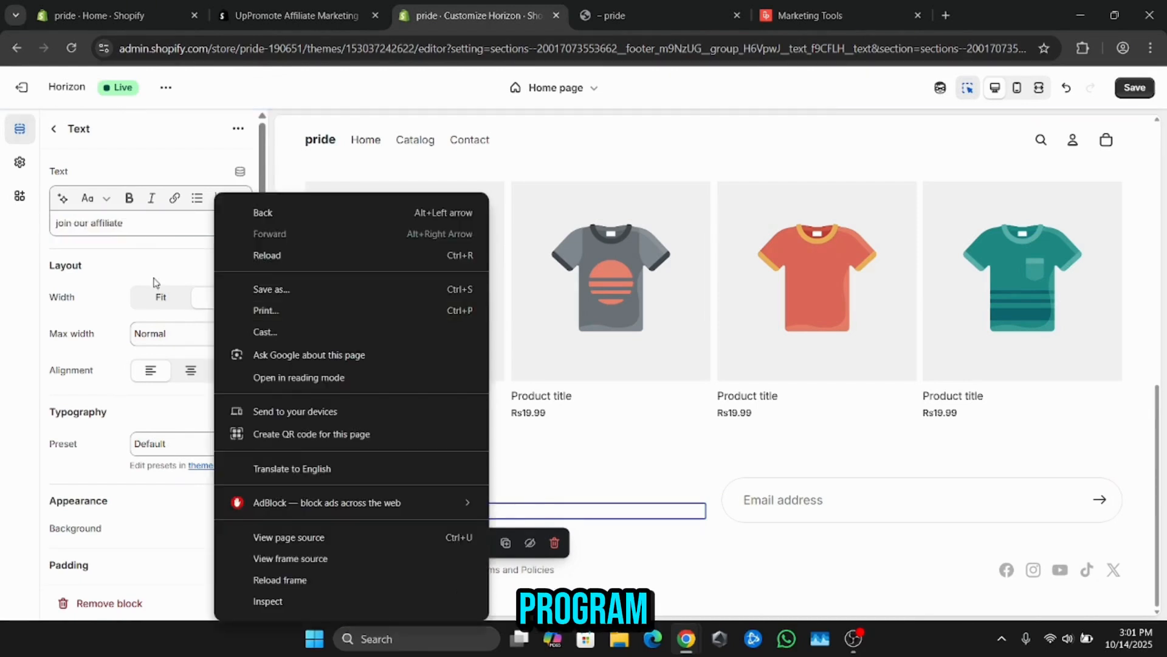
left_click(144, 230)
type("program")
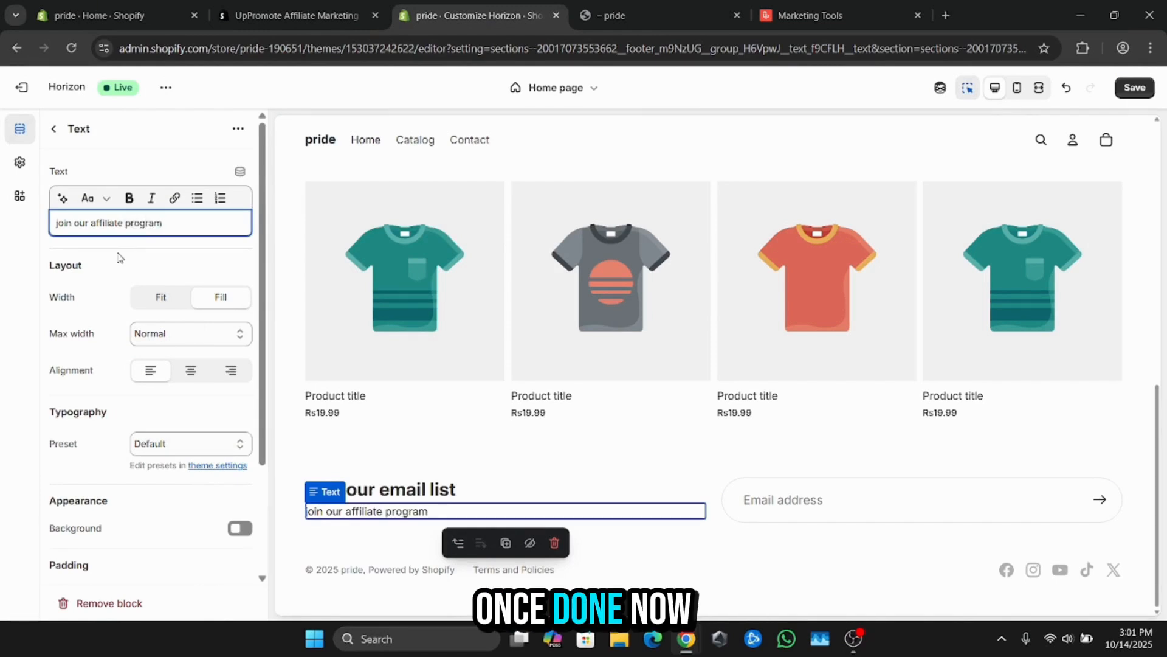
key("Return")
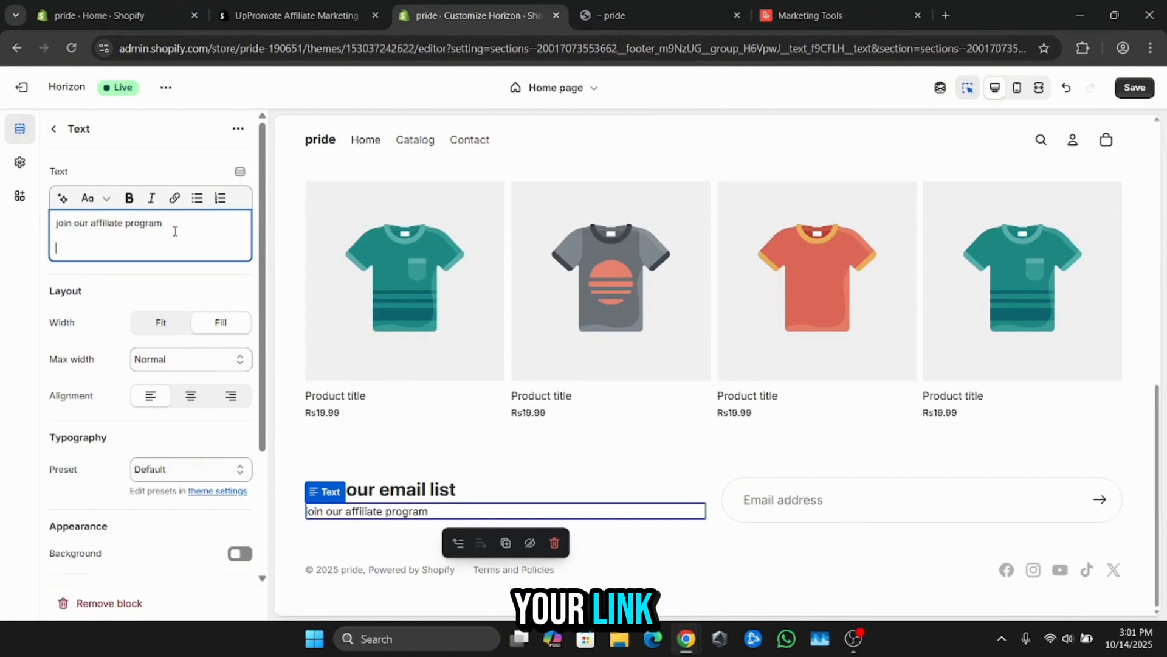
key("ctrl+v")
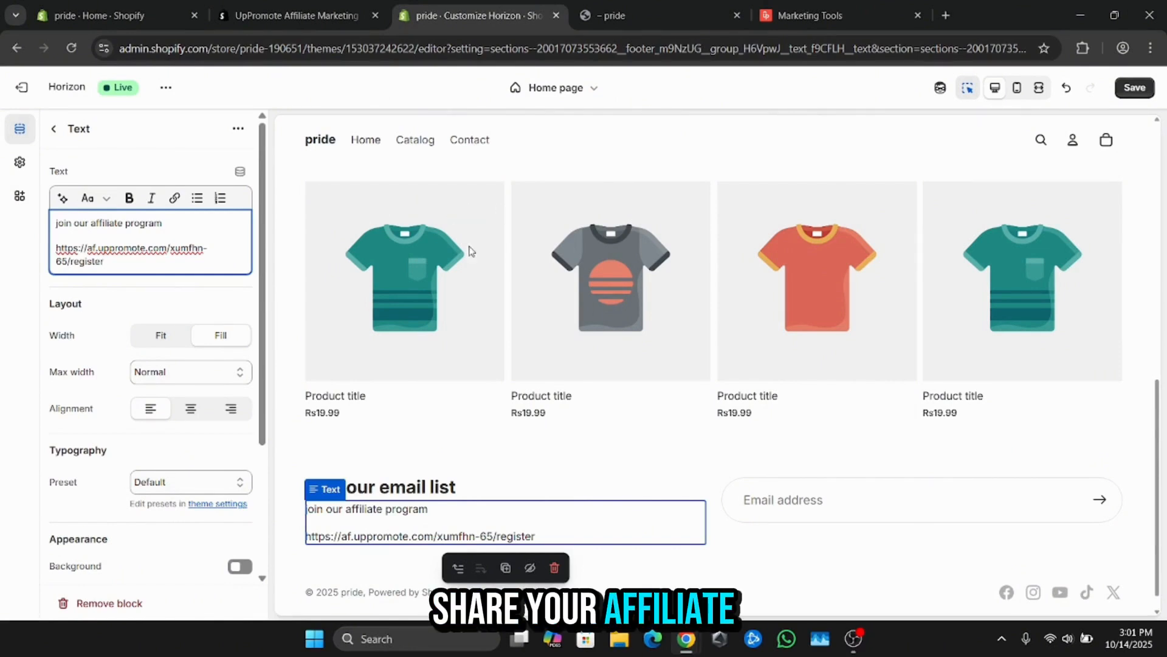
left_click(523, 439)
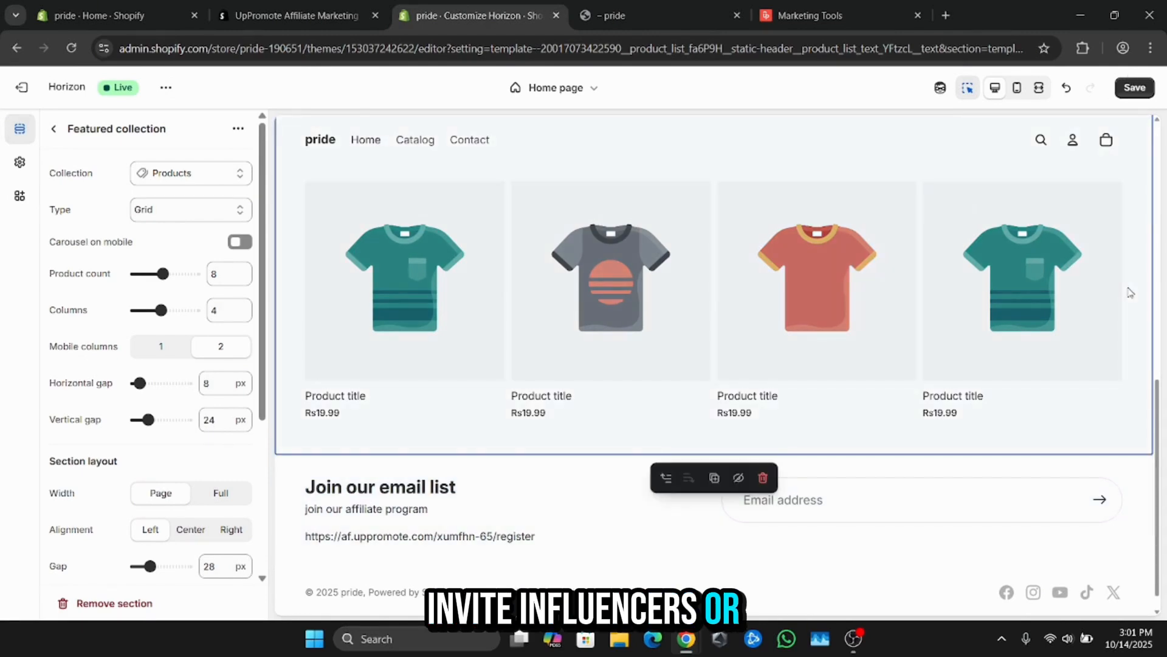
Step: Look over the home page preview, then leave the theme editor for the Themes page and discard the unsaved changes
scroll(1055, 293, "down", 1)
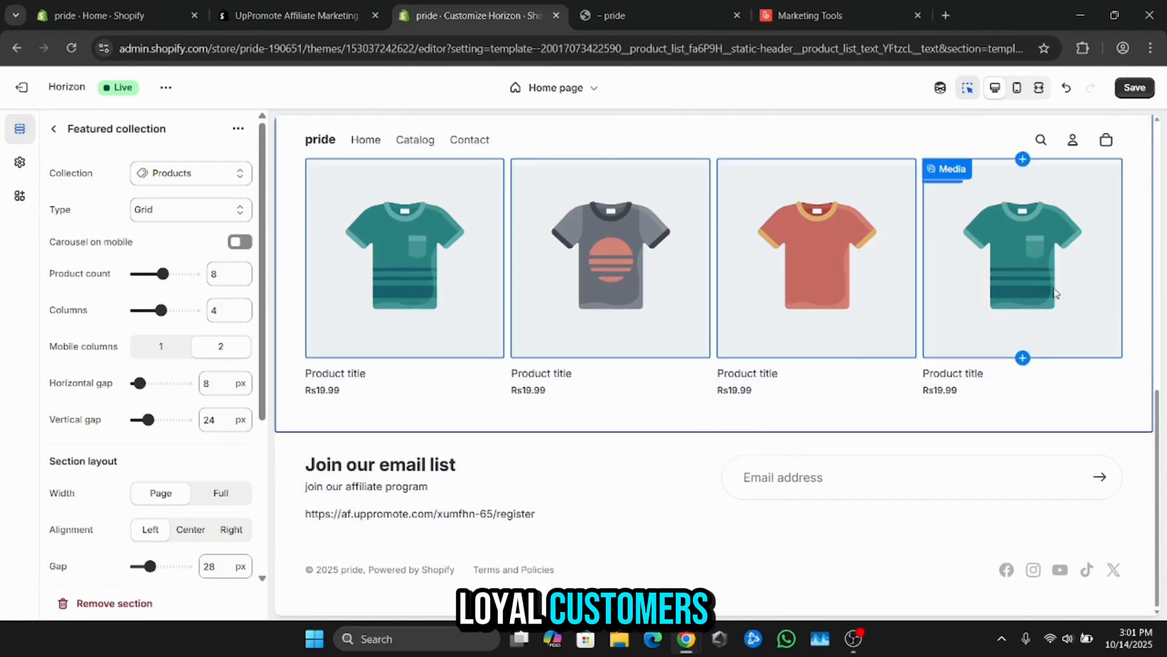
left_click(263, 17)
left_click(461, 4)
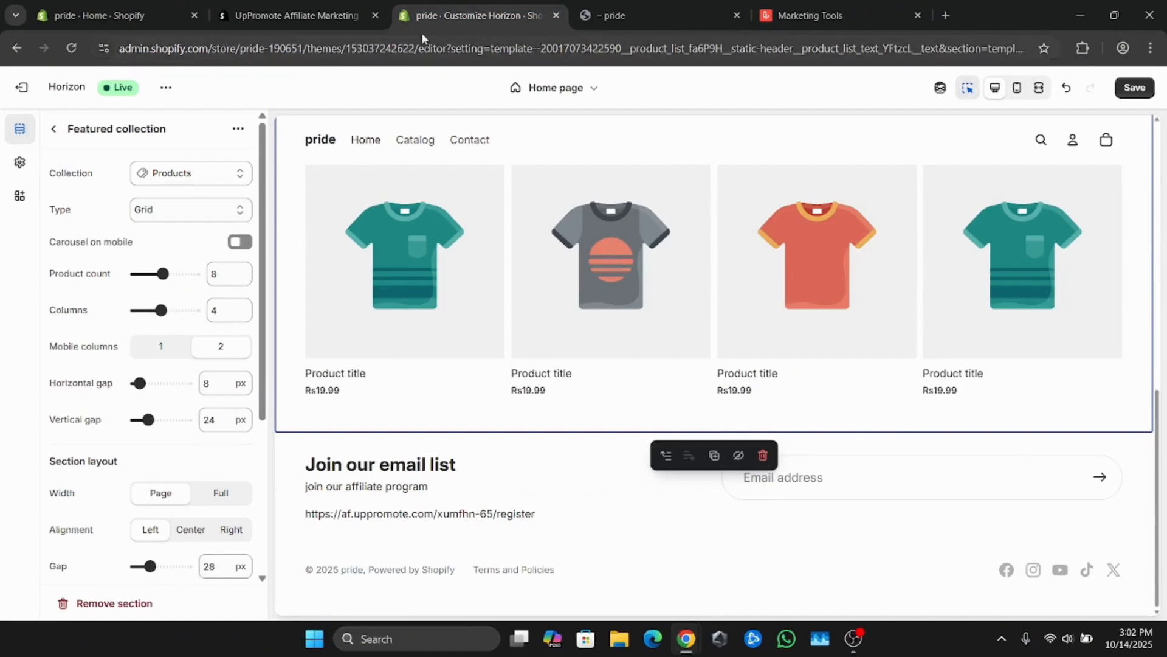
scroll(302, 189, "up", 5)
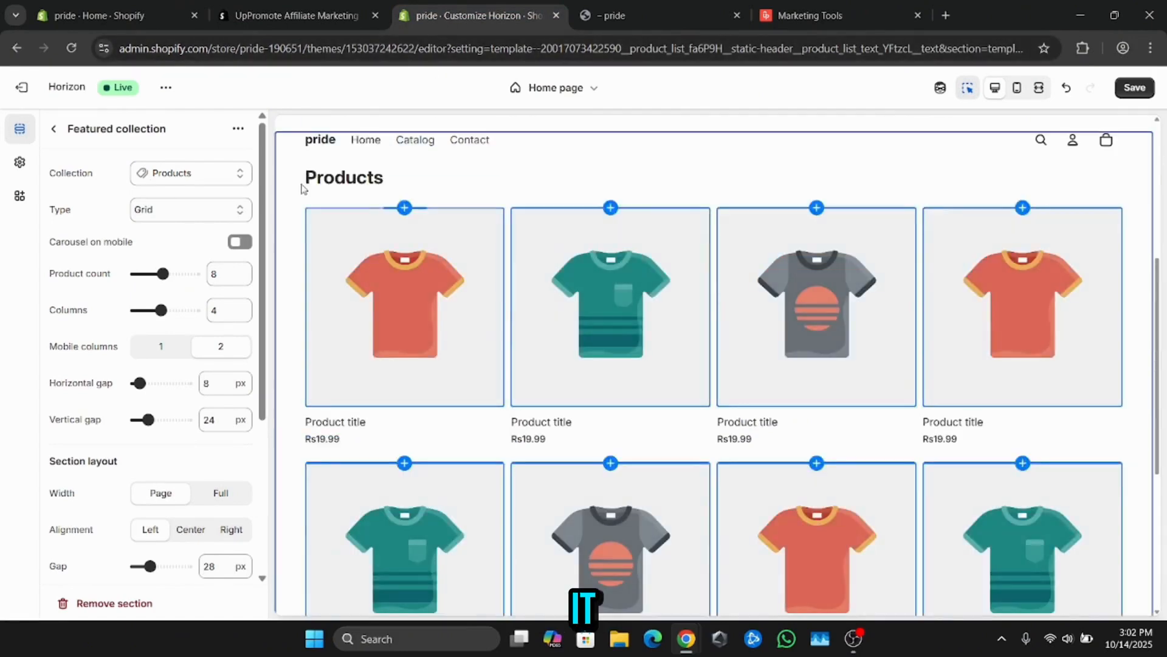
left_click(21, 88)
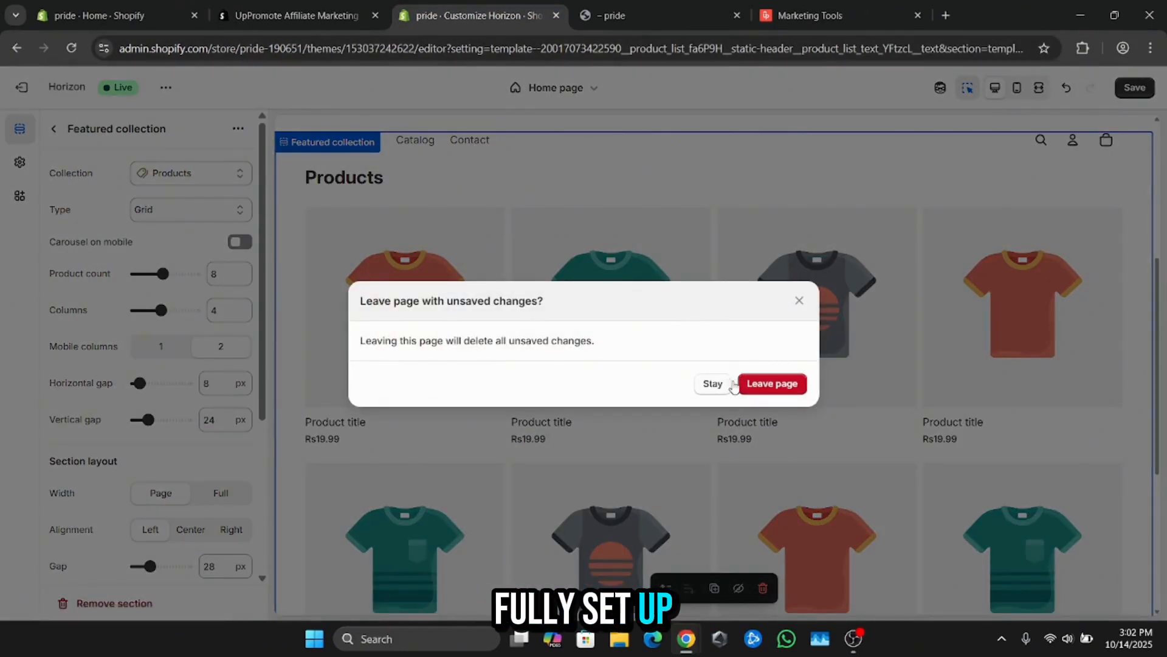
left_click(765, 384)
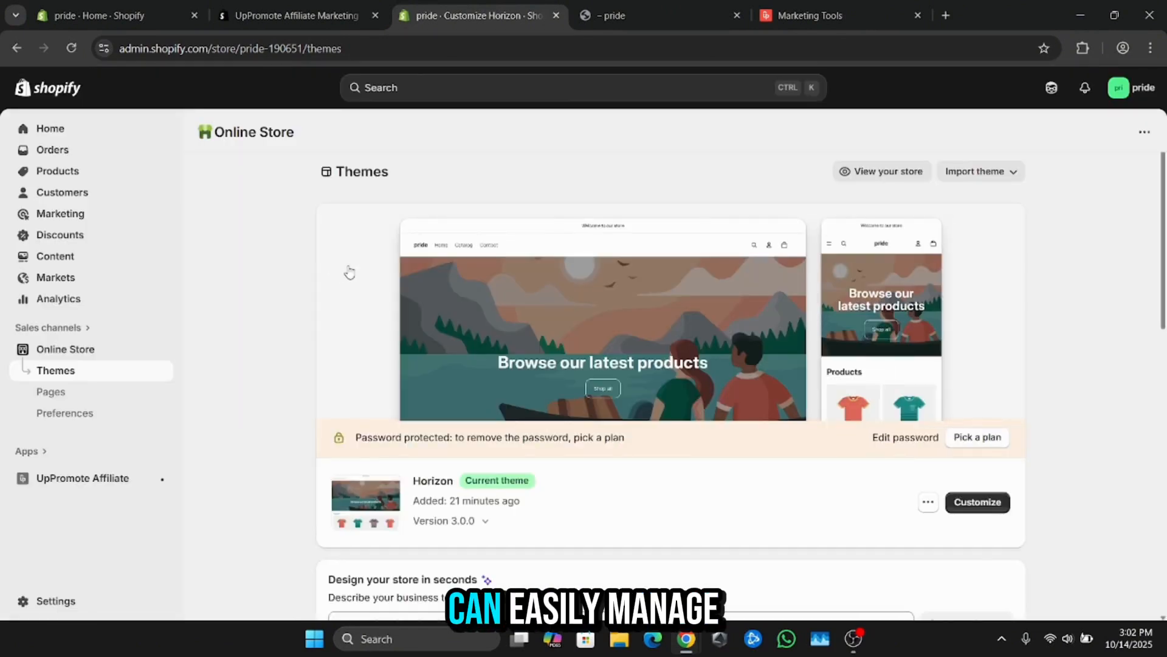